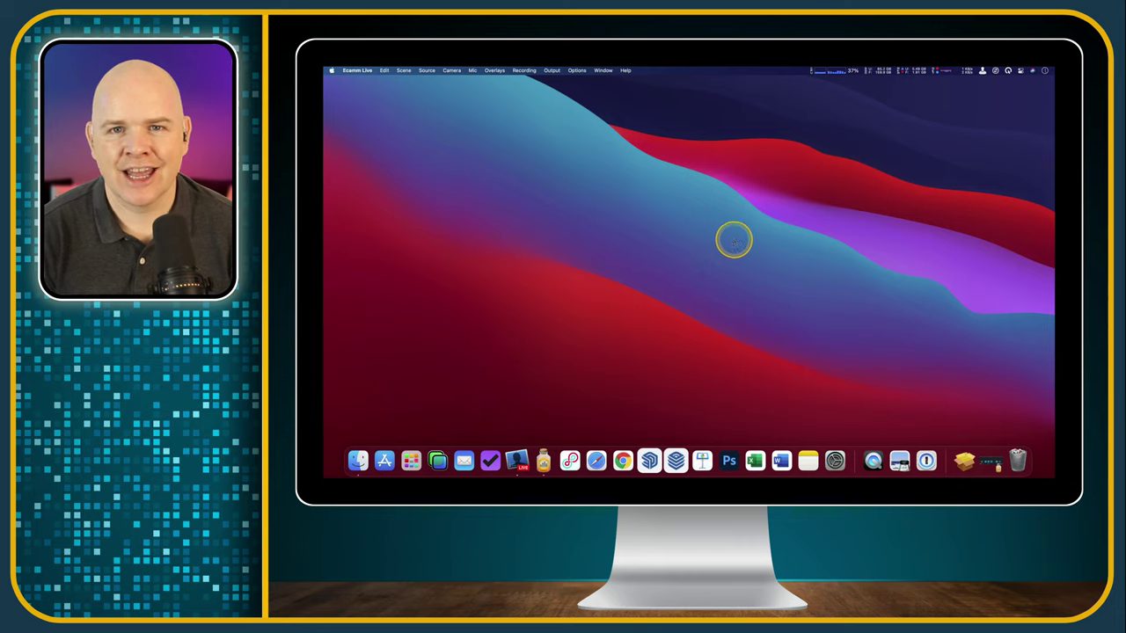
Toggle the spotlight effect on and then off with ctrl+shift+s
key("ctrl+shift+s")
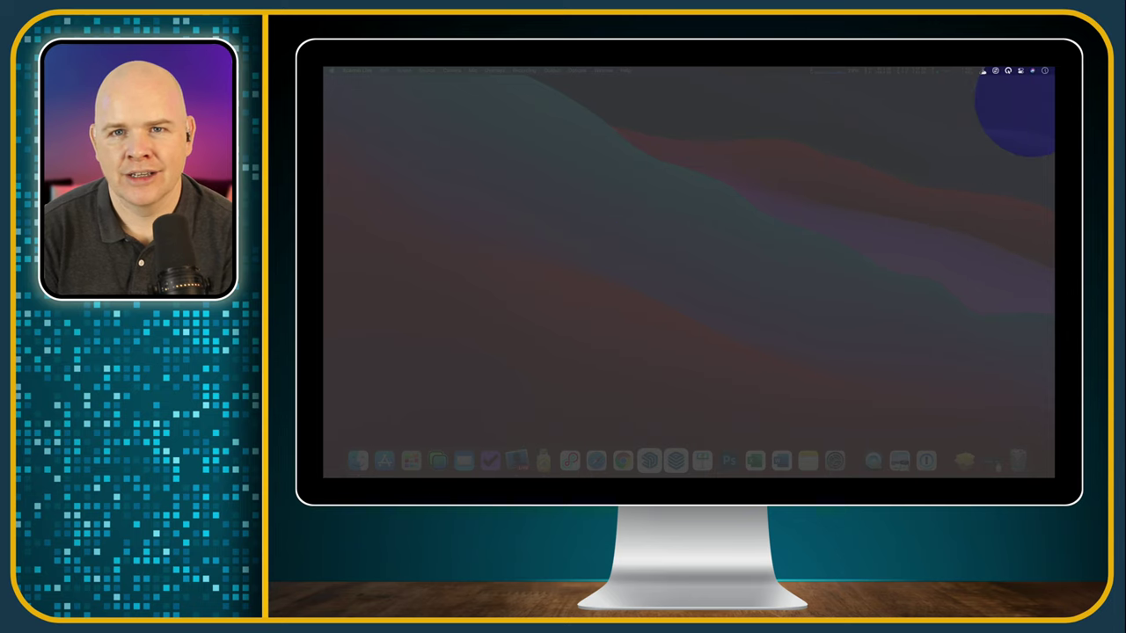
key("ctrl+shift+s")
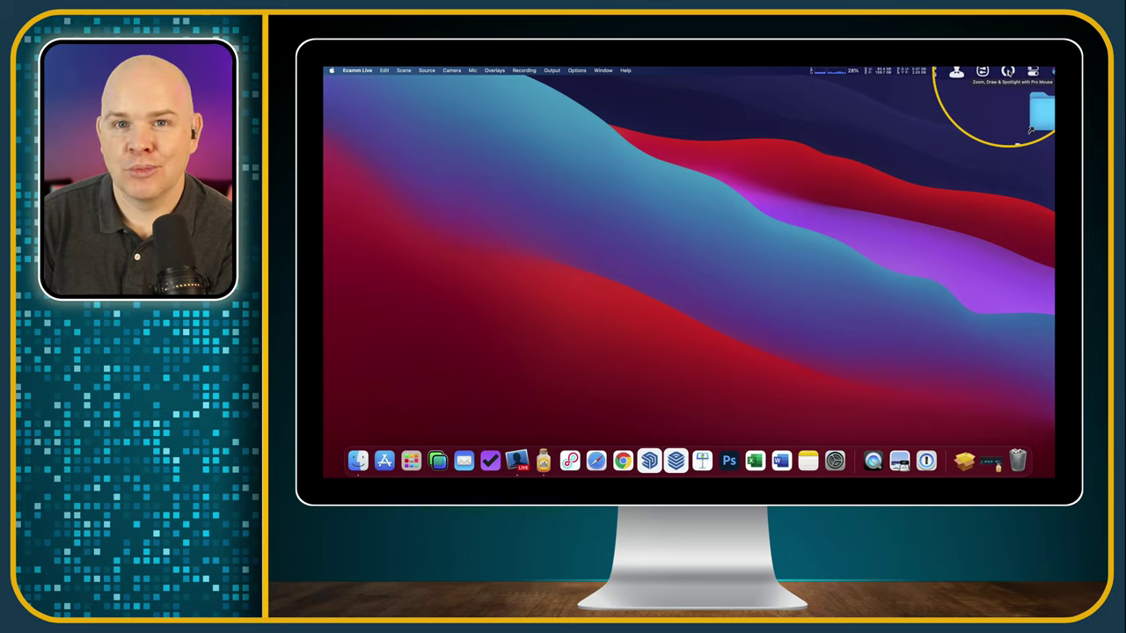
Open Pro Mouse Preferences and browse the Settings, Mouse Halo, Zoom, Spotlight and Drawing tabs
left_click(1008, 70)
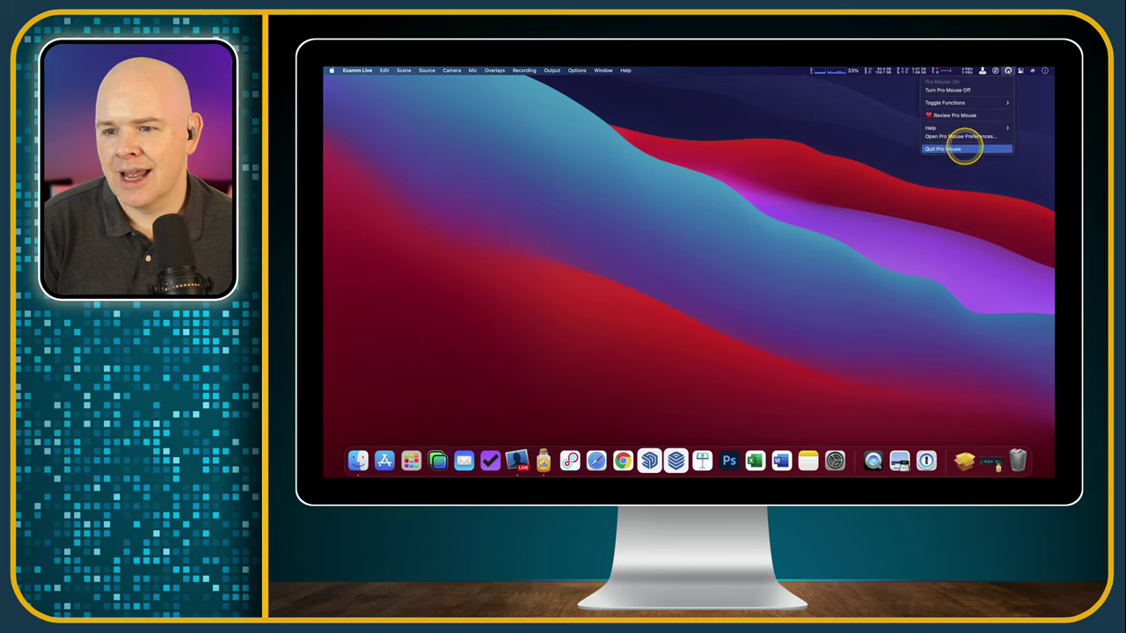
left_click(962, 136)
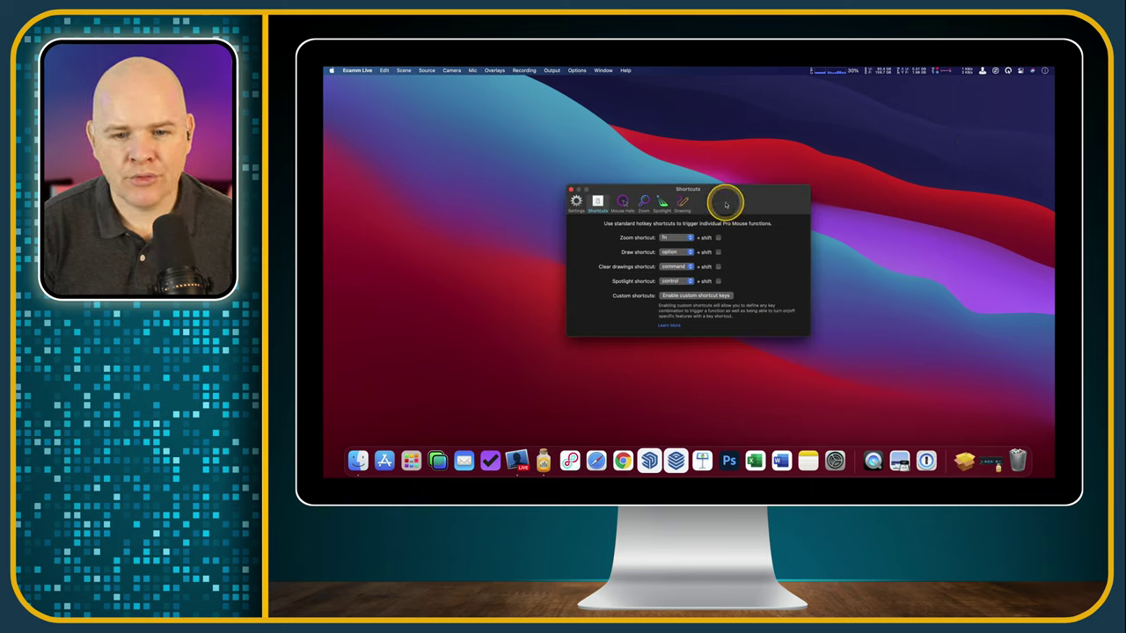
left_click(576, 202)
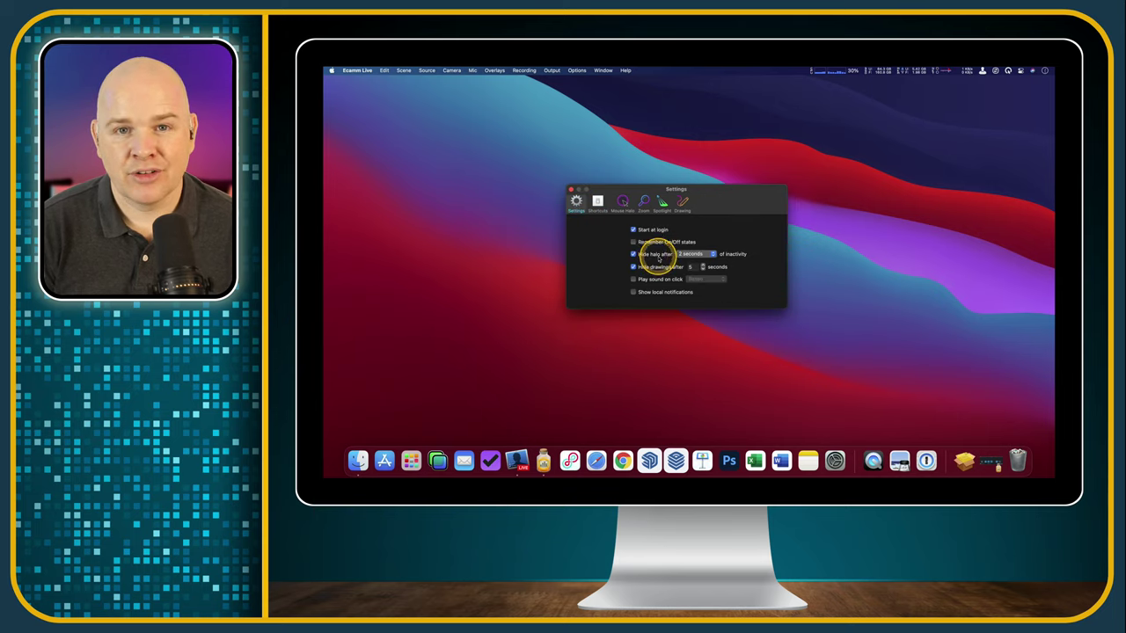
left_click(624, 203)
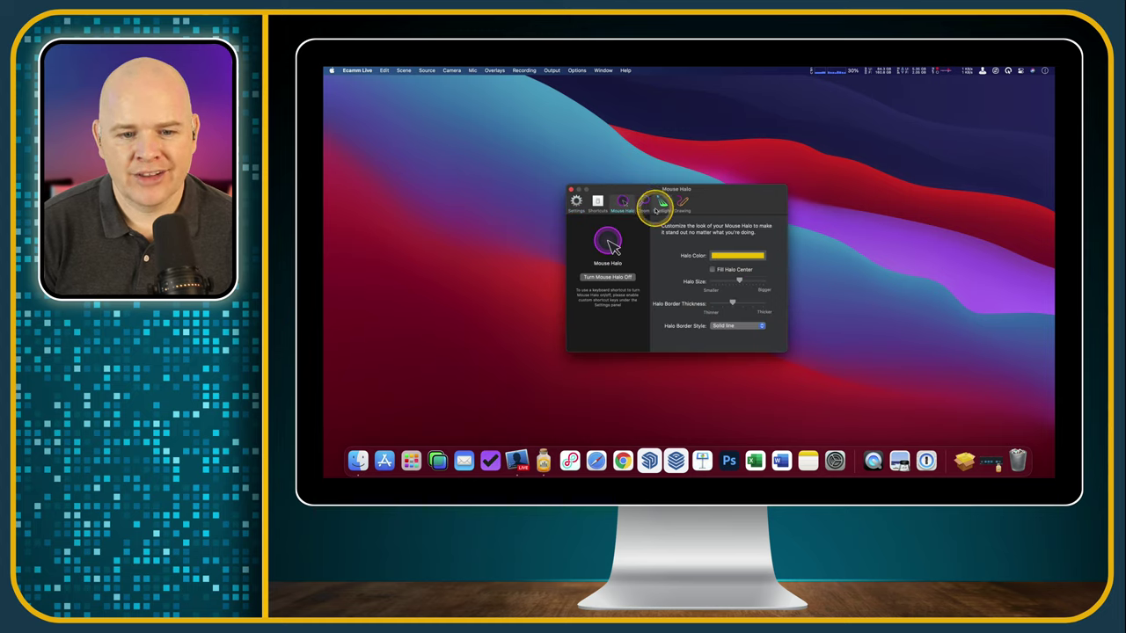
left_click(647, 202)
left_click(660, 202)
left_click(680, 202)
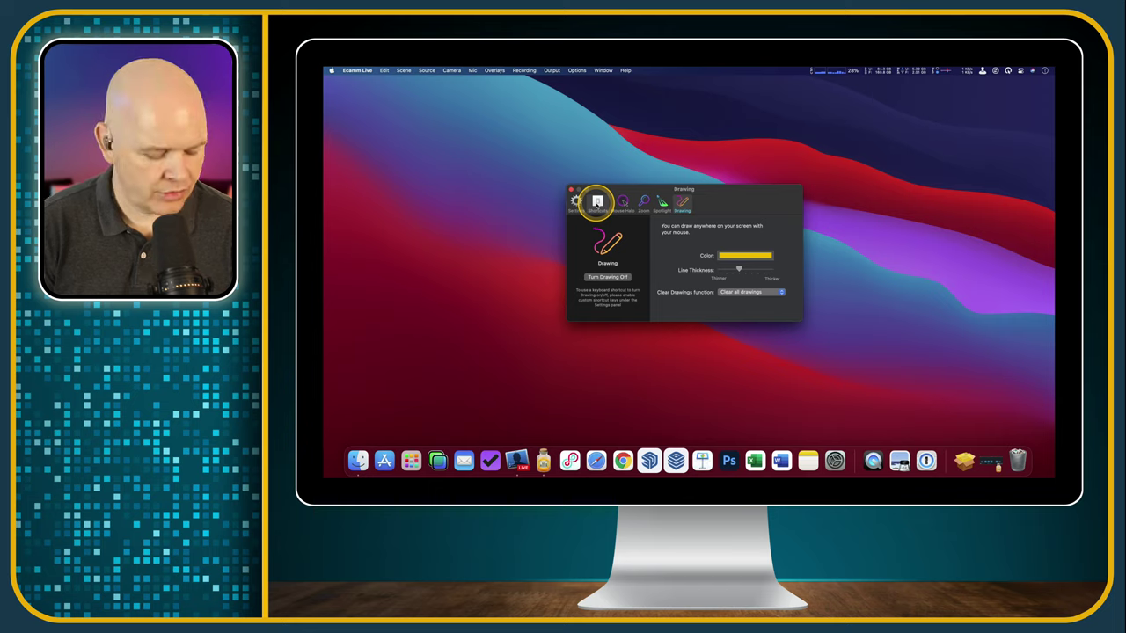
Toggle the ctrl+alt+z magnifier over the toolbar and switch to the Shortcuts tab
key("ctrl+alt+z")
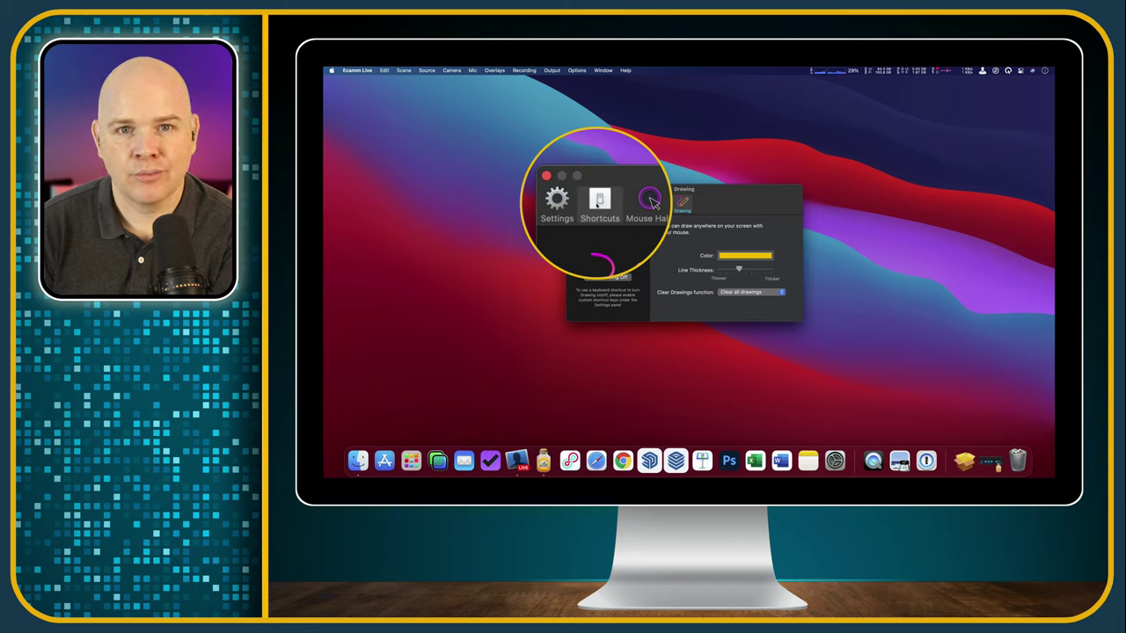
key("ctrl+alt+z")
left_click(597, 202)
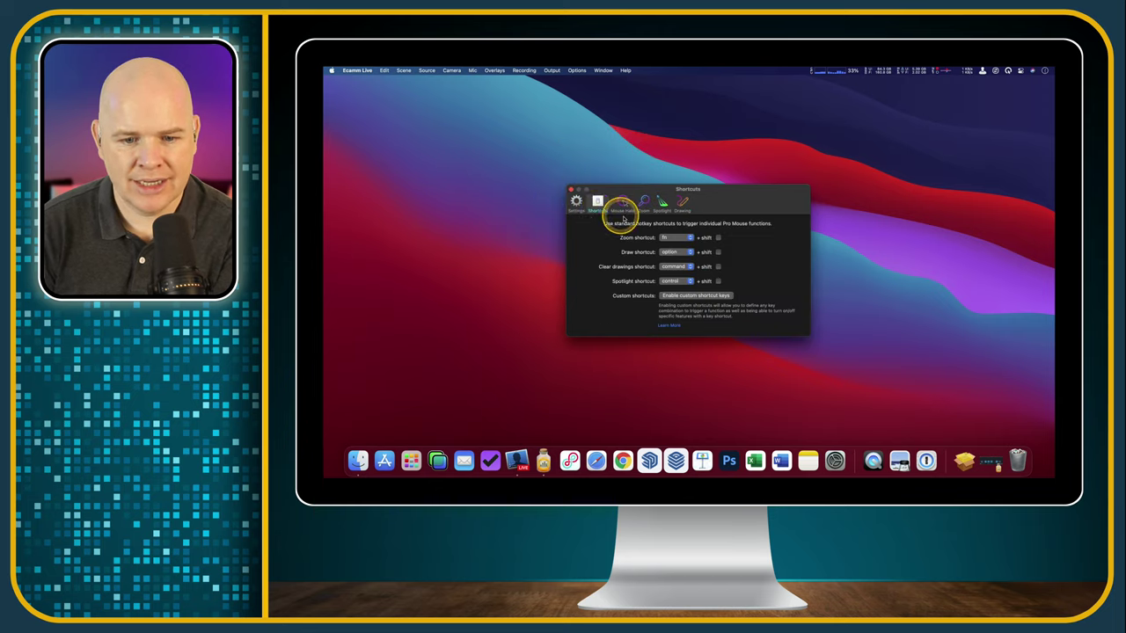
Magnify the shortcut labels, then demo the fn zoom and control spotlight keys
key("ctrl+alt+z")
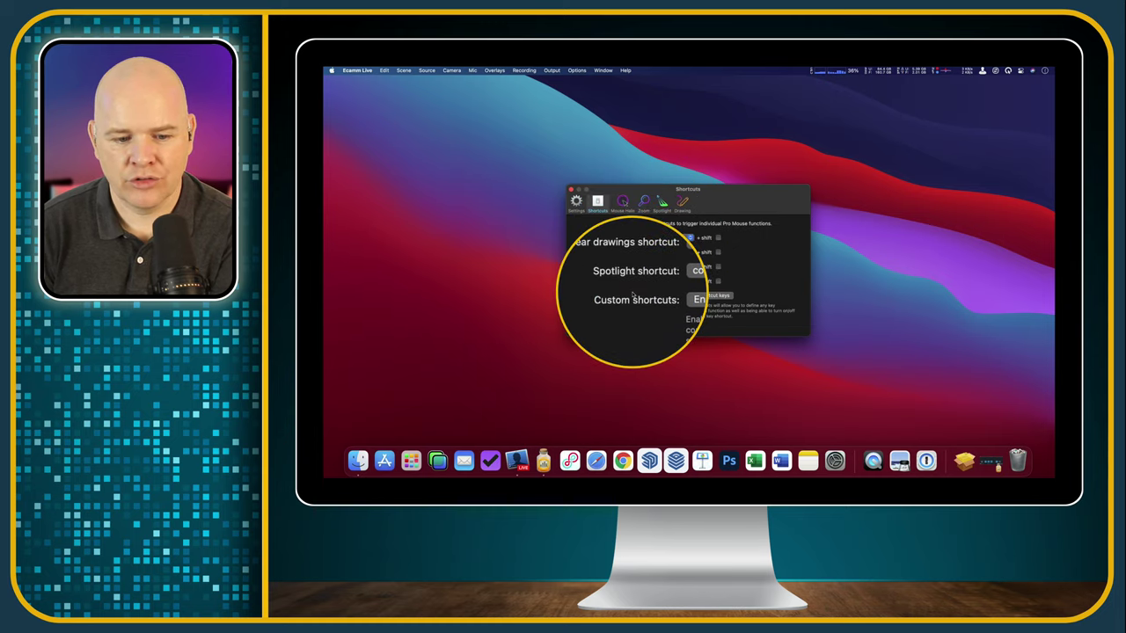
key("ctrl+alt+z")
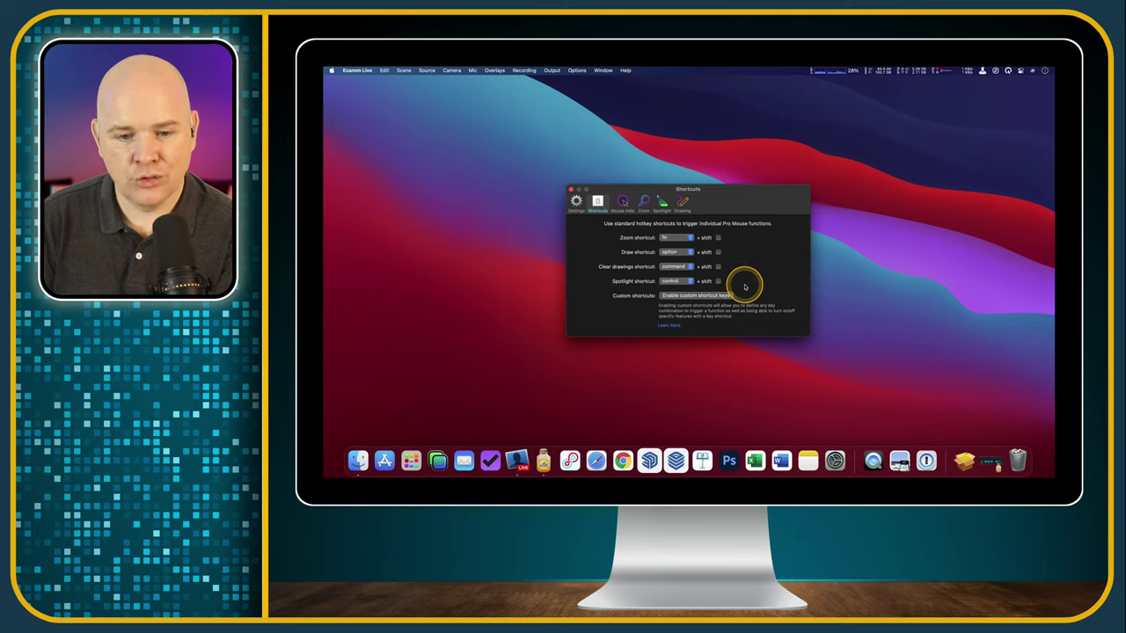
key("fn")
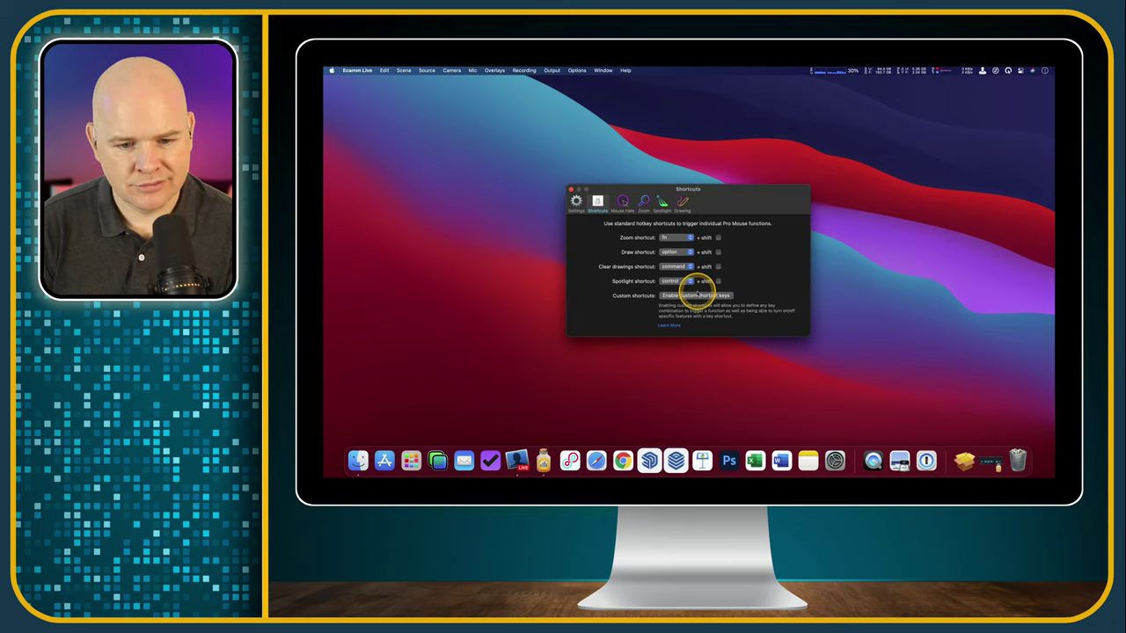
key("ctrl")
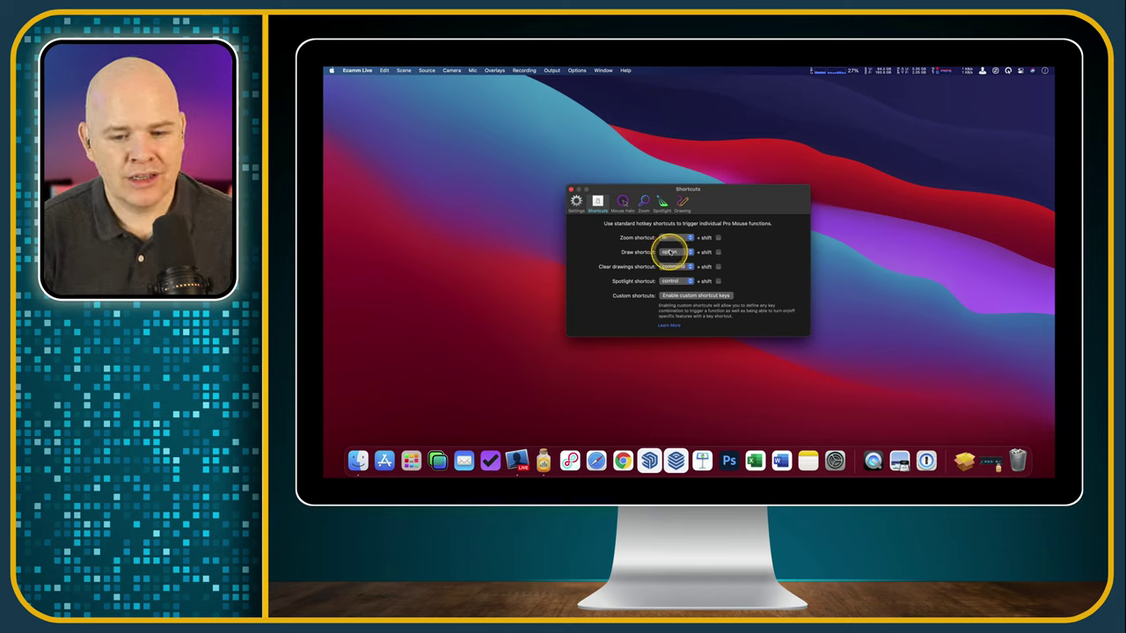
Check the Draw key choices, enable custom shortcut keys, and go to Accessibility permissions
left_click(669, 252)
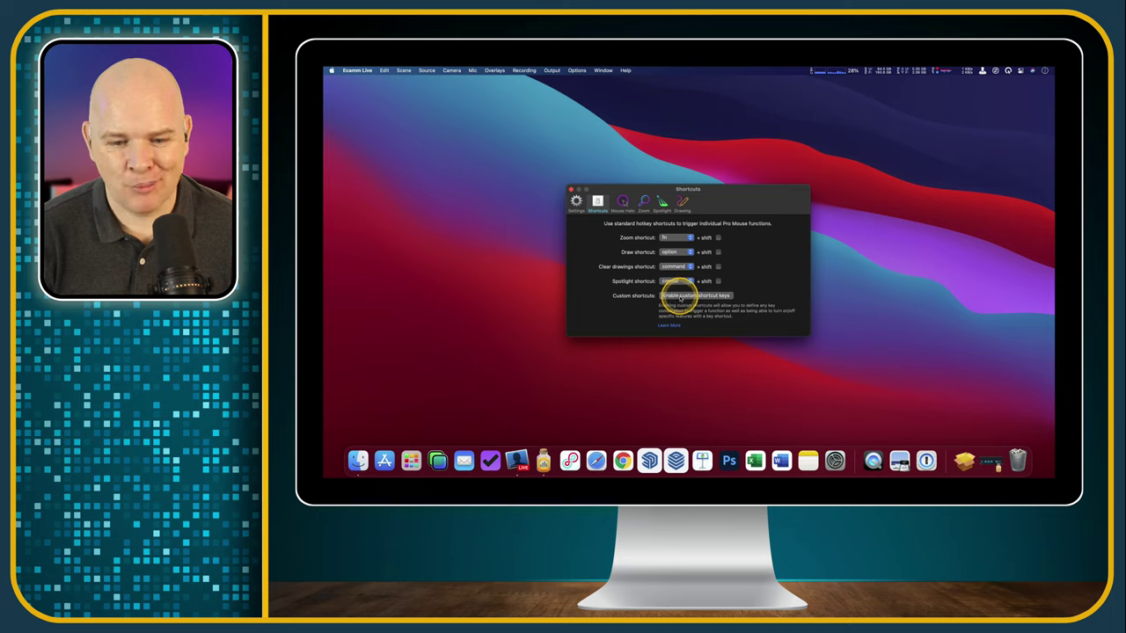
left_click(680, 296)
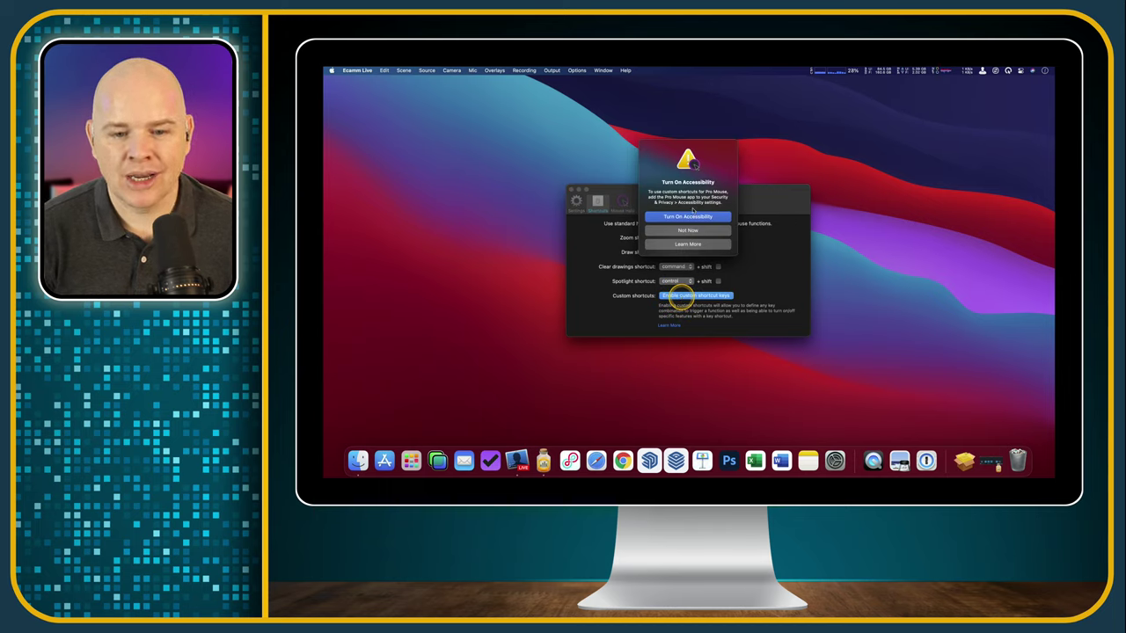
left_click(694, 217)
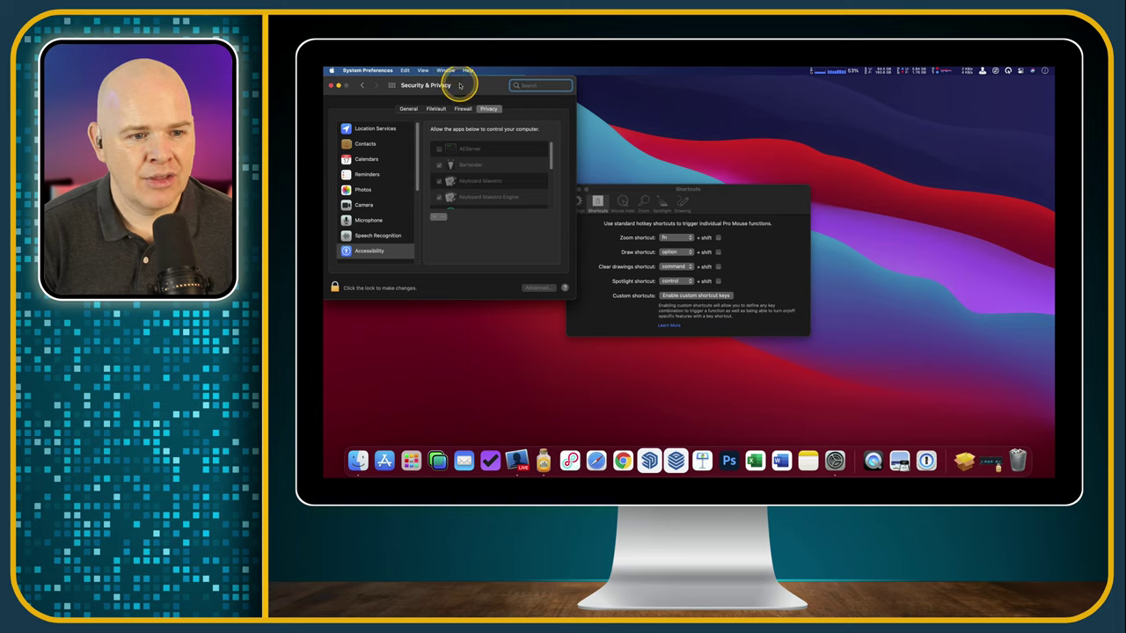
left_click_drag(461, 87, 683, 149)
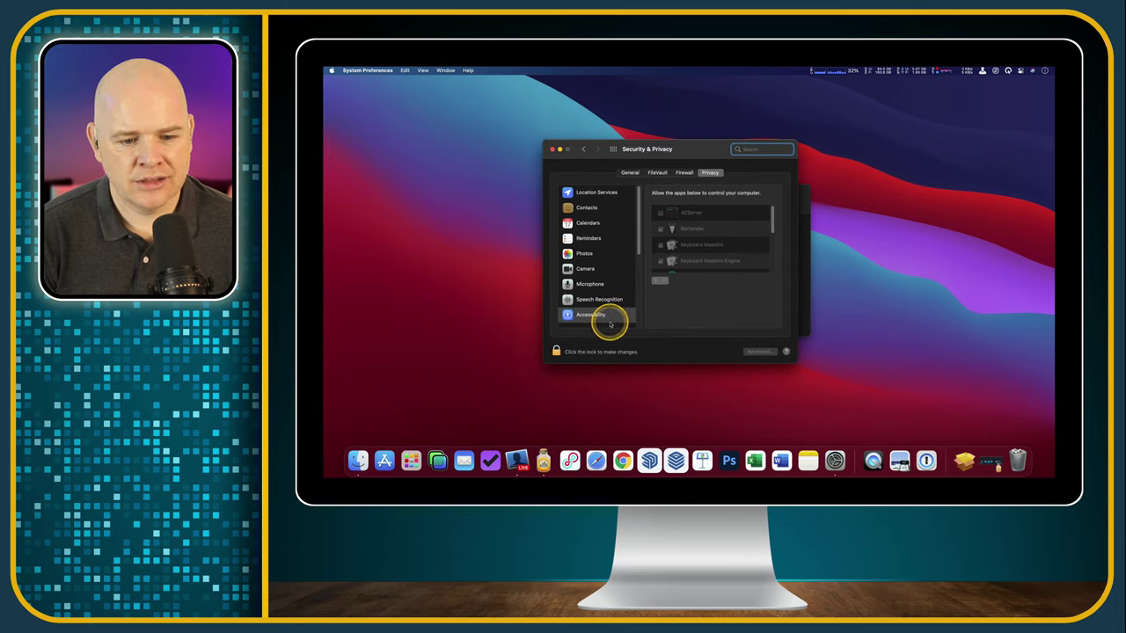
Unlock the Accessibility privacy settings with the administrator password
left_click(555, 352)
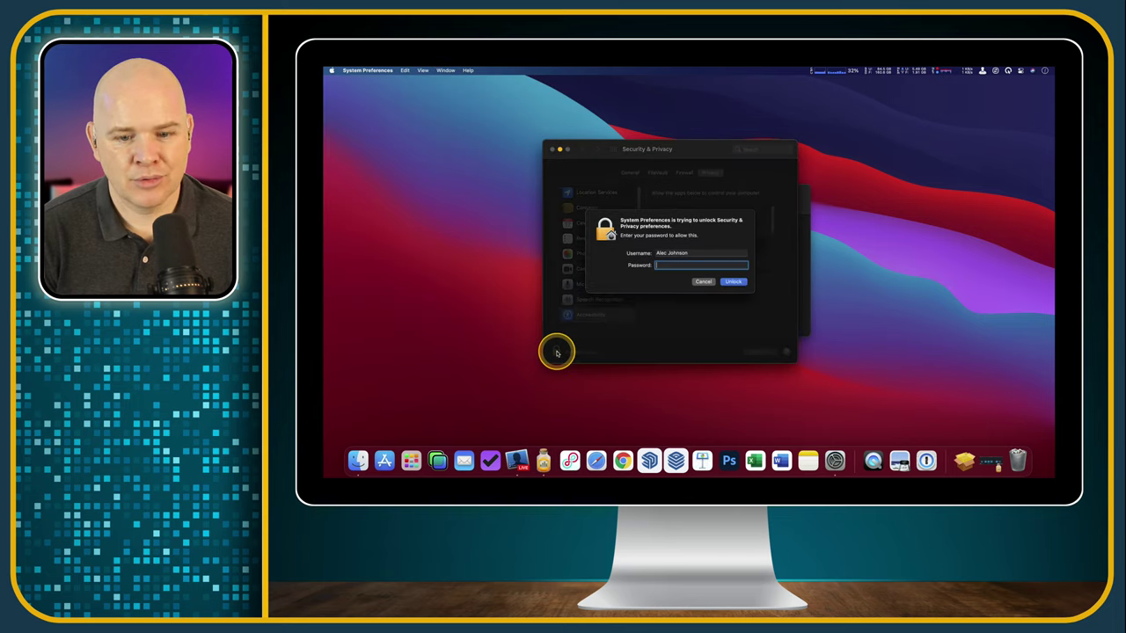
type("********")
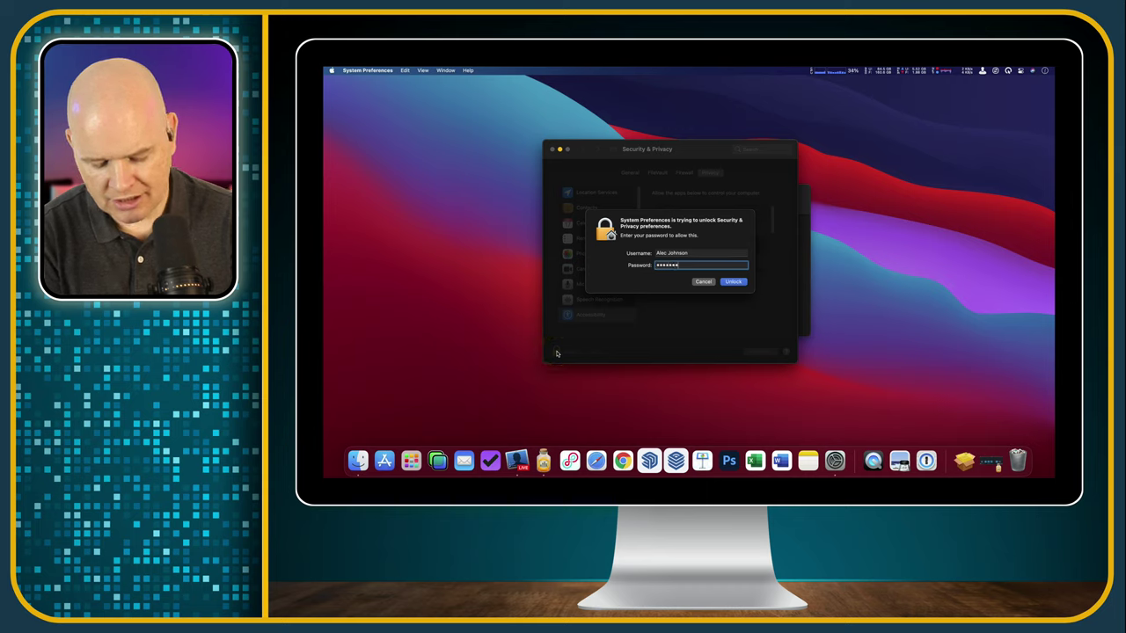
key("Return")
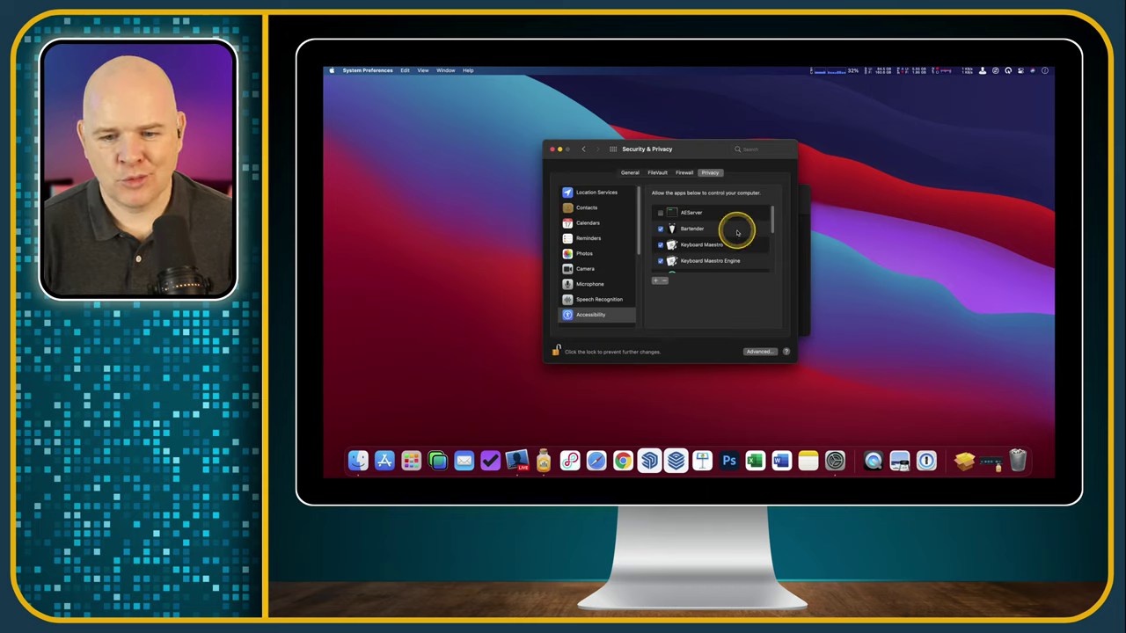
Scroll the allowed apps list and start adding a new app
mouse_move(771, 220)
left_mouse_down()
mouse_move(773, 253)
mouse_move(771, 206)
left_mouse_up()
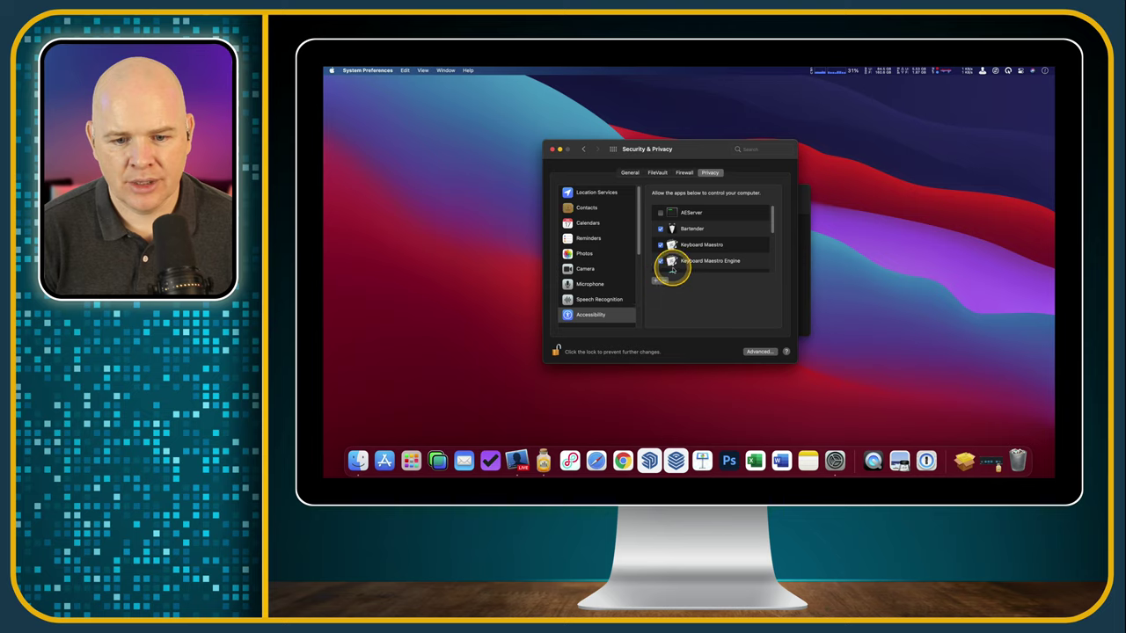
left_click_drag(772, 217, 773, 266)
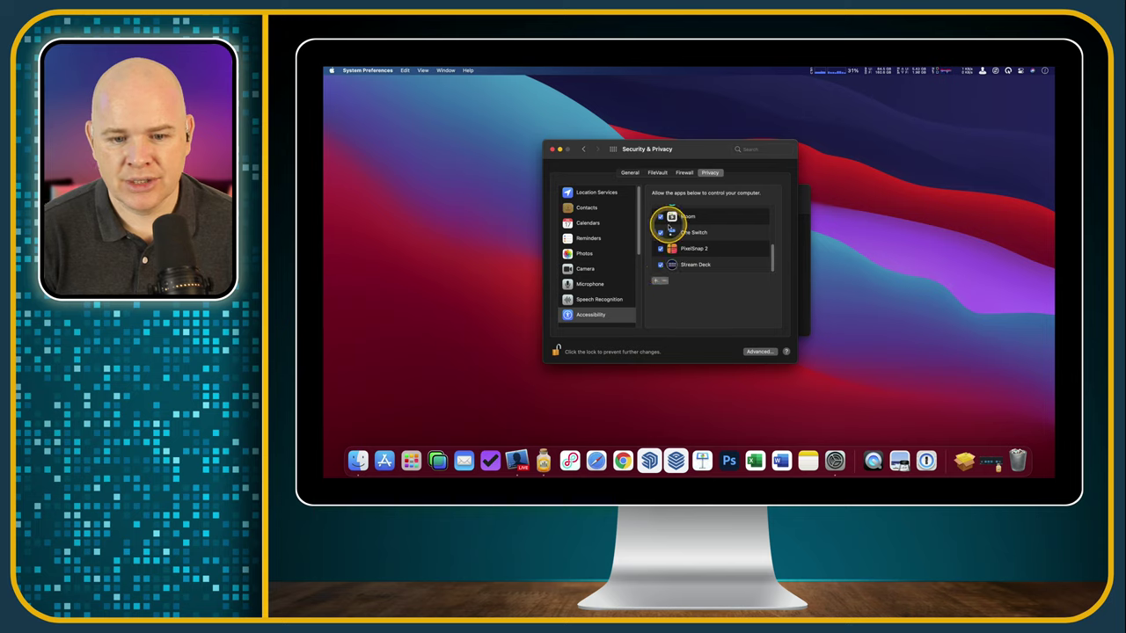
left_click(659, 266)
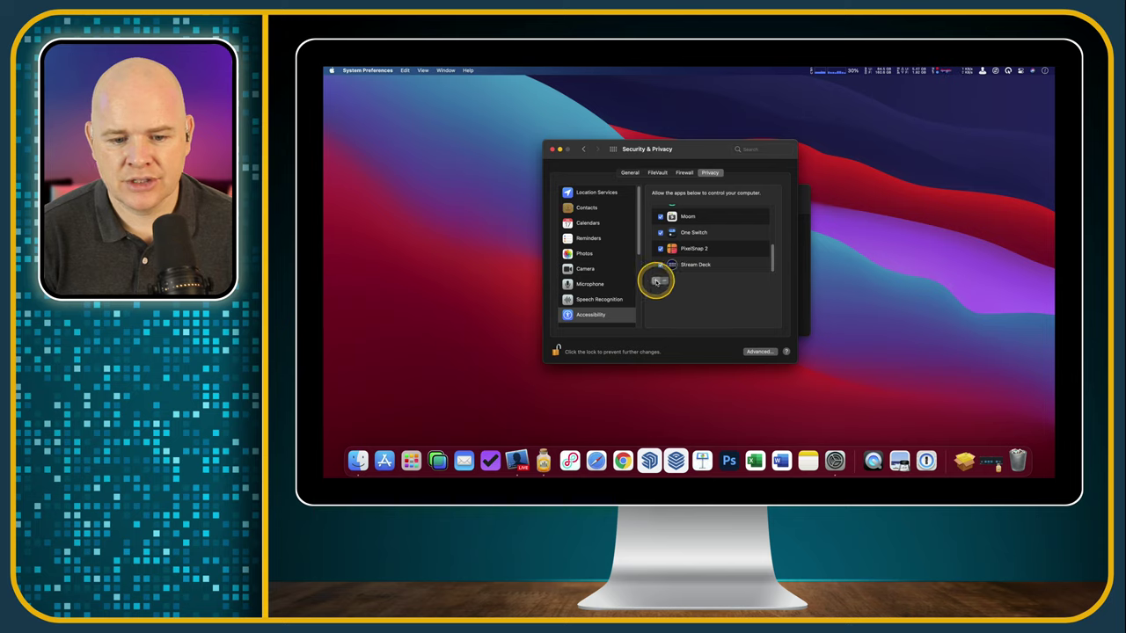
left_click(655, 281)
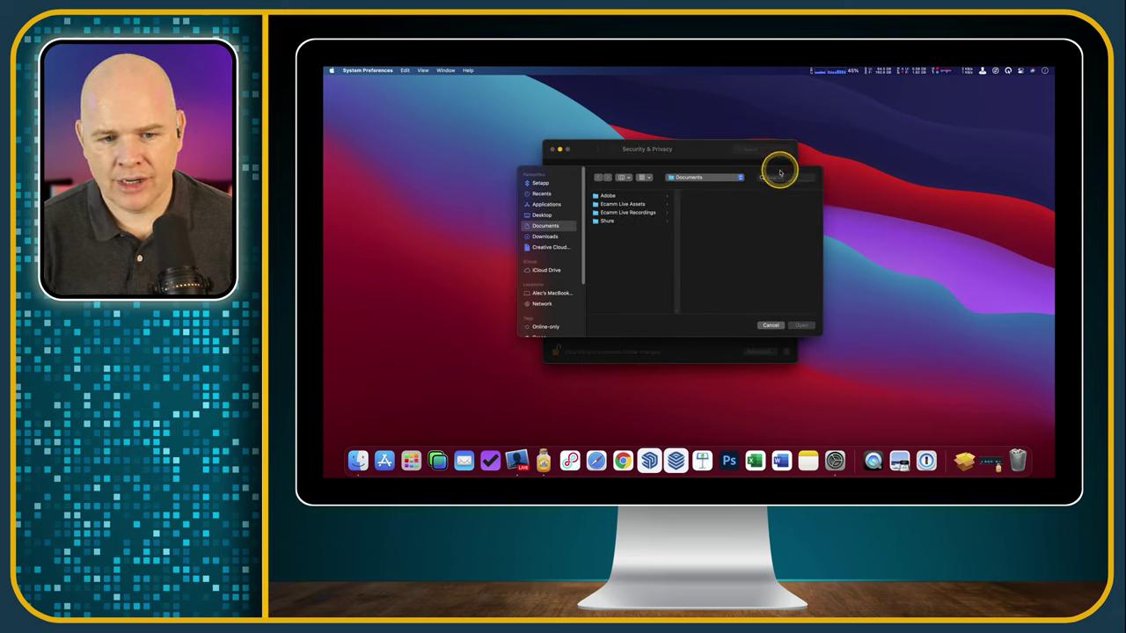
Search 'promouse', add Pro Mouse to the Accessibility list, and close Security & Privacy
left_click(780, 177)
type("pro")
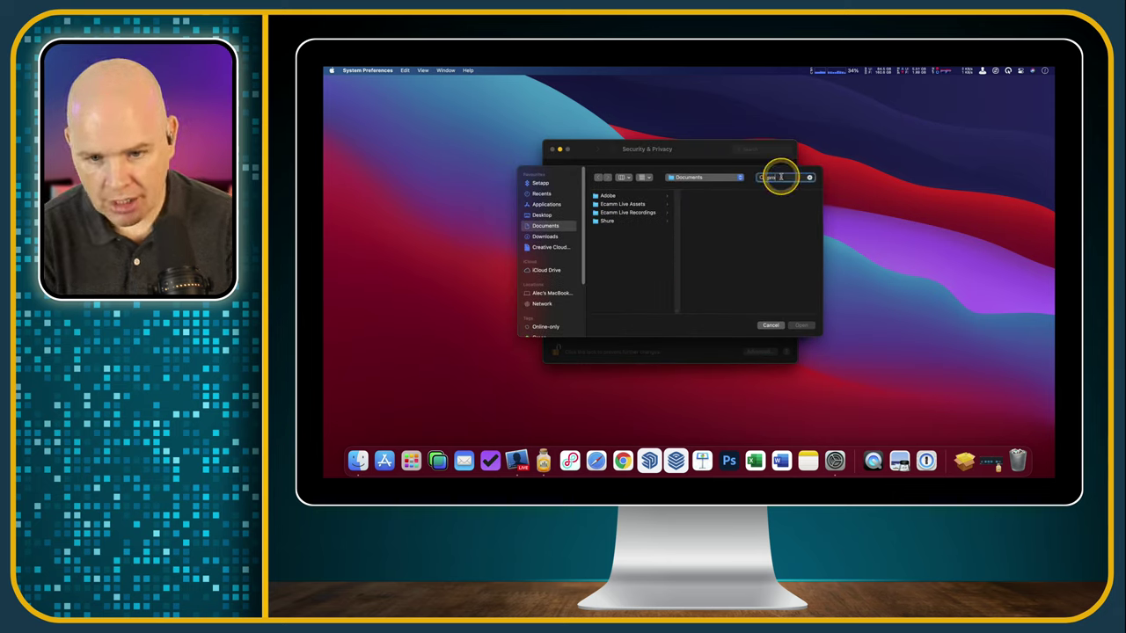
type("mouse")
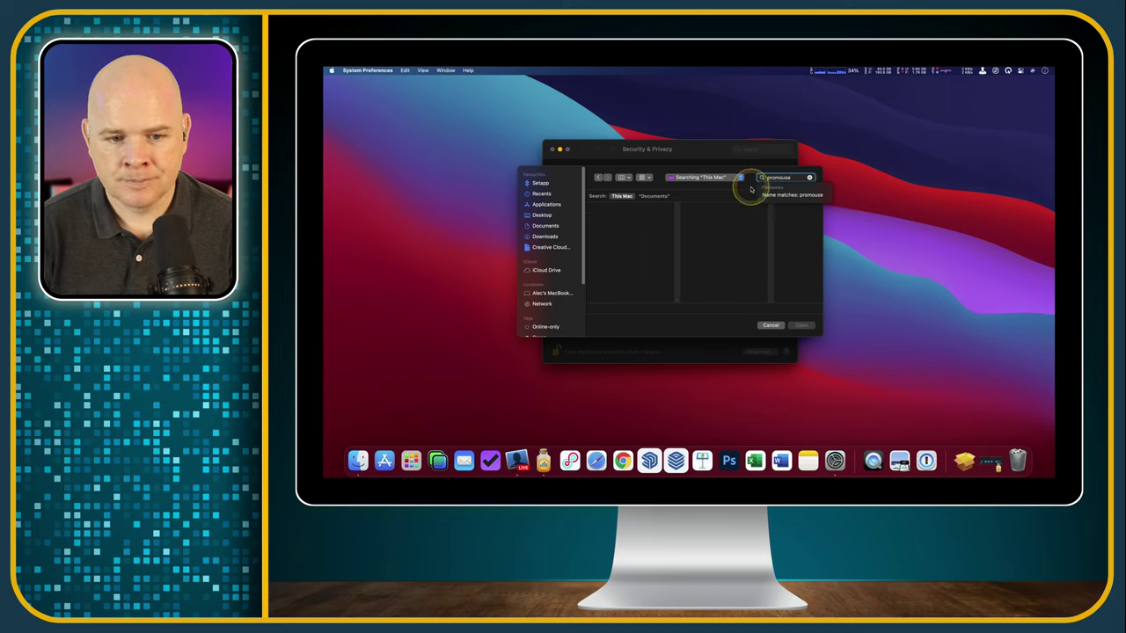
left_click(778, 179)
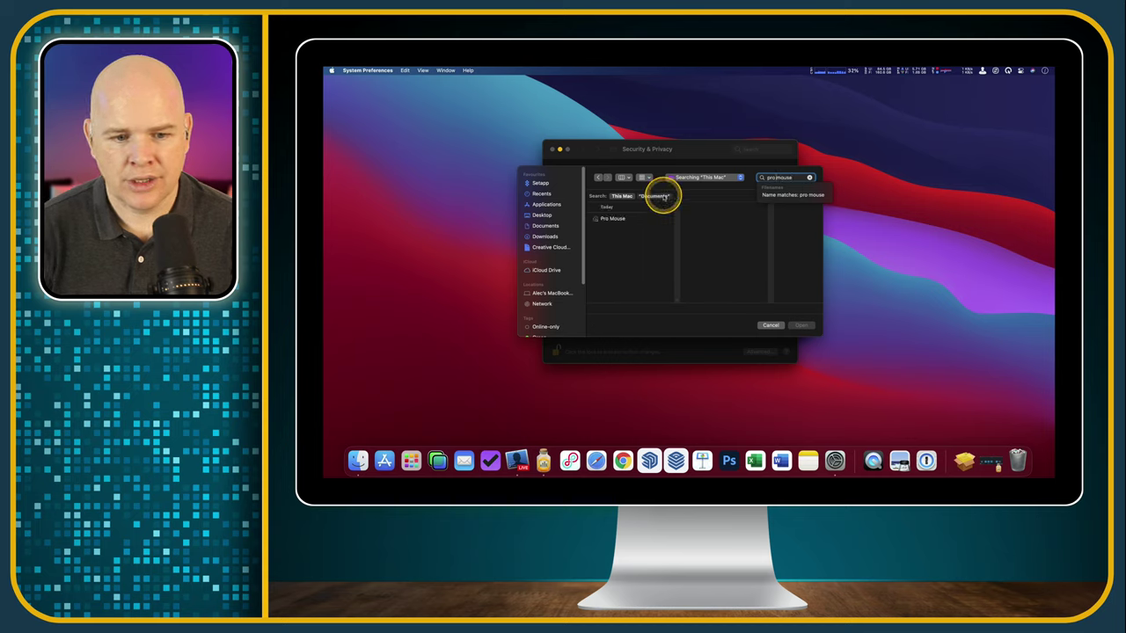
left_click(610, 220)
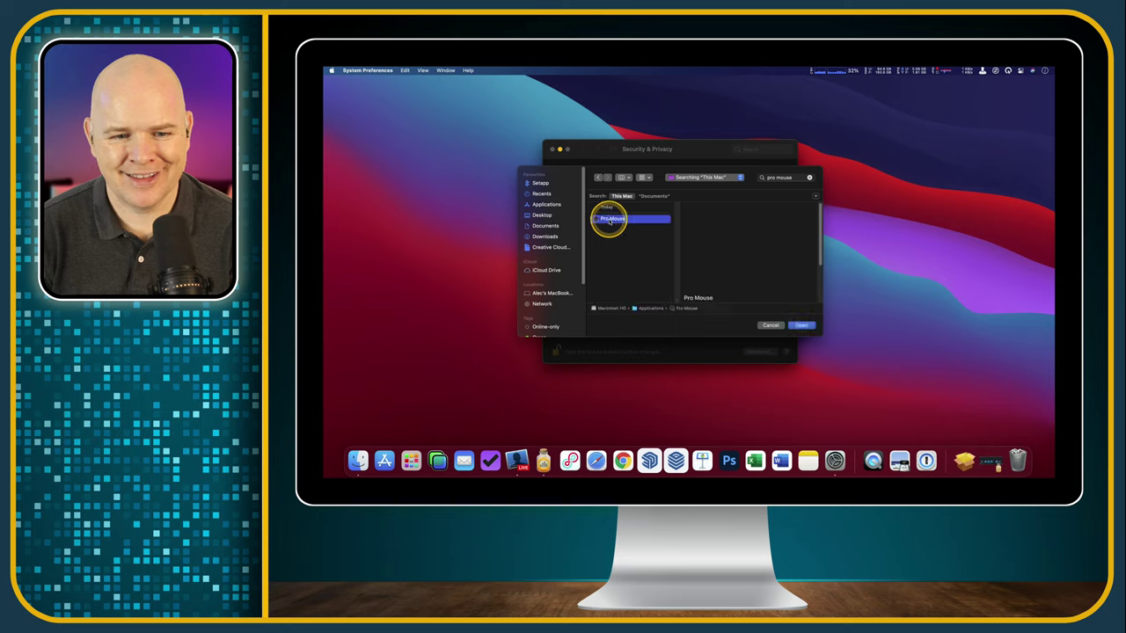
left_click(801, 325)
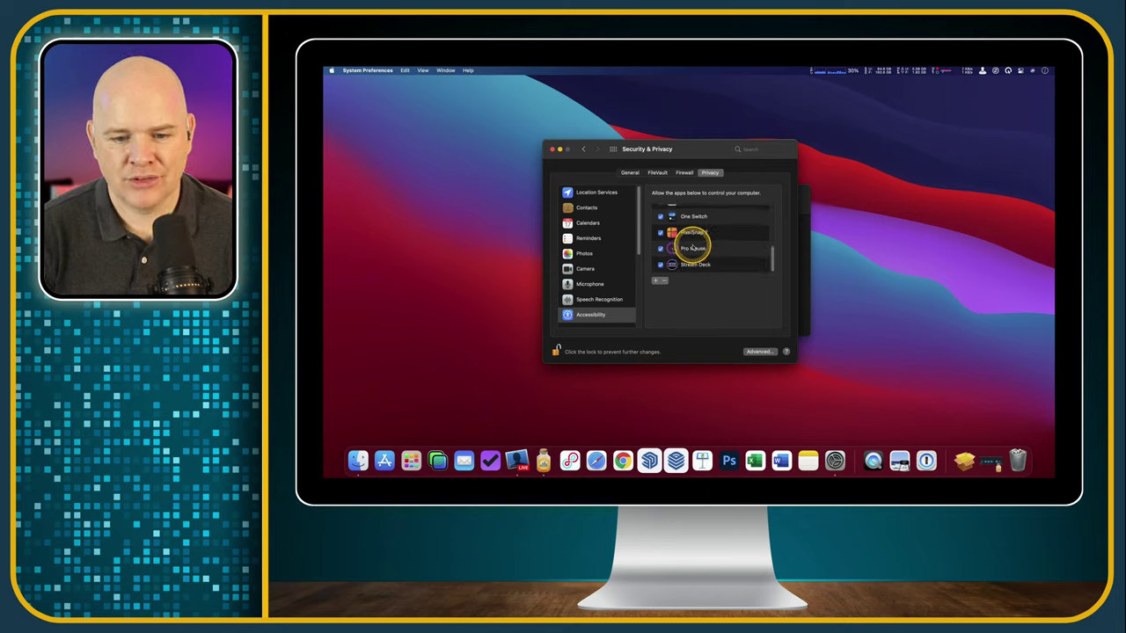
left_click(553, 150)
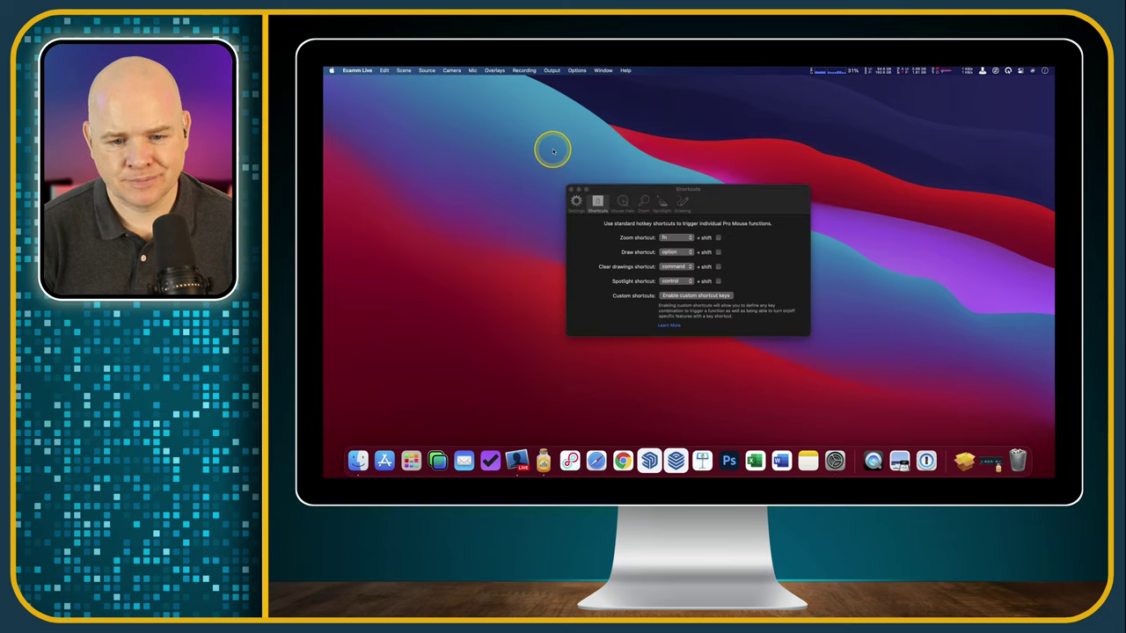
Enable custom shortcut keys, move the Shortcuts window above the dock, and begin recording Zoom
left_click(741, 196)
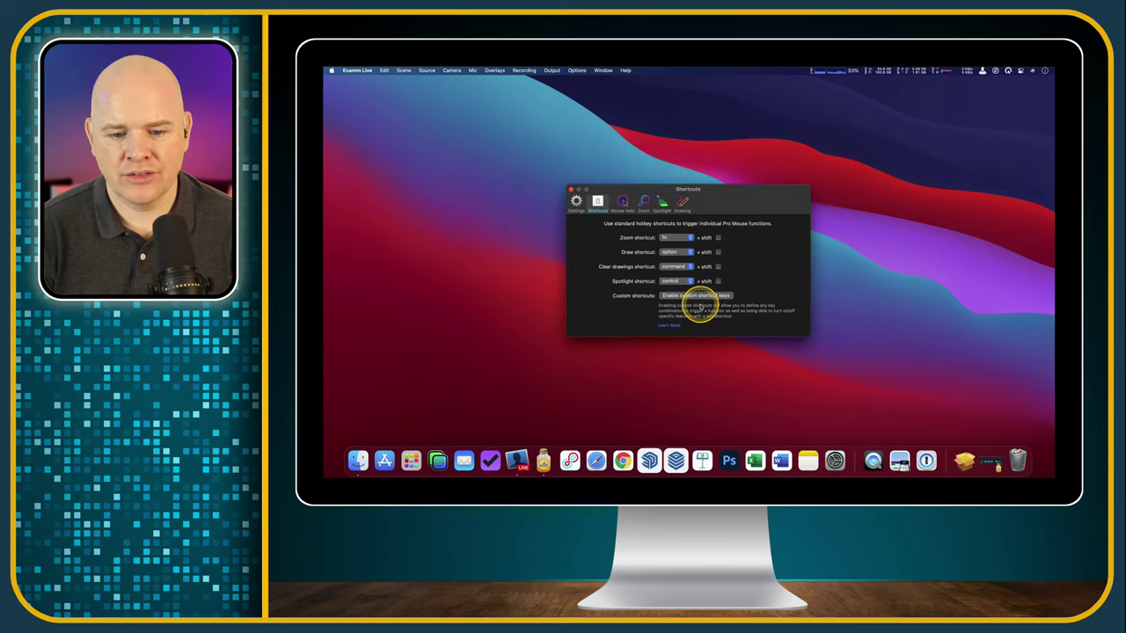
left_click(694, 297)
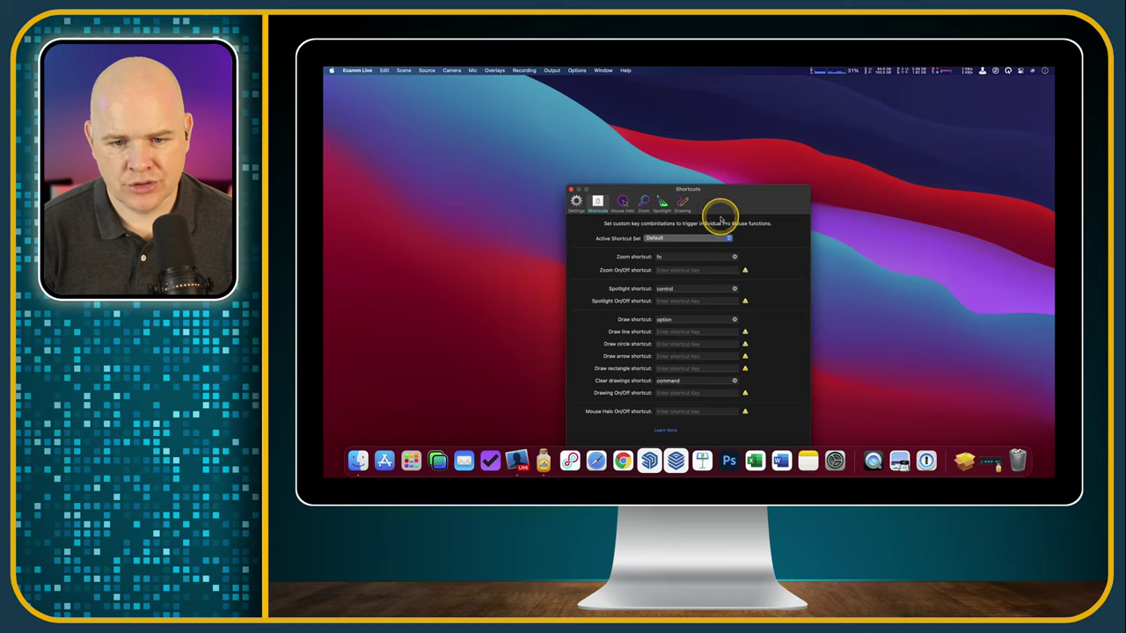
left_click_drag(727, 199, 742, 135)
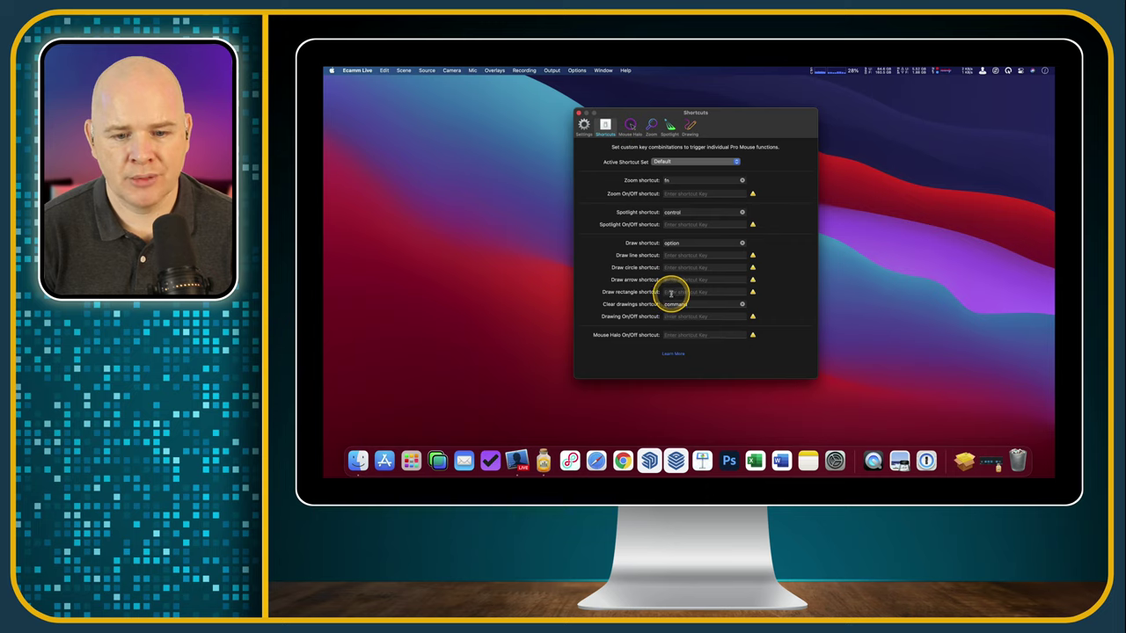
left_click(673, 181)
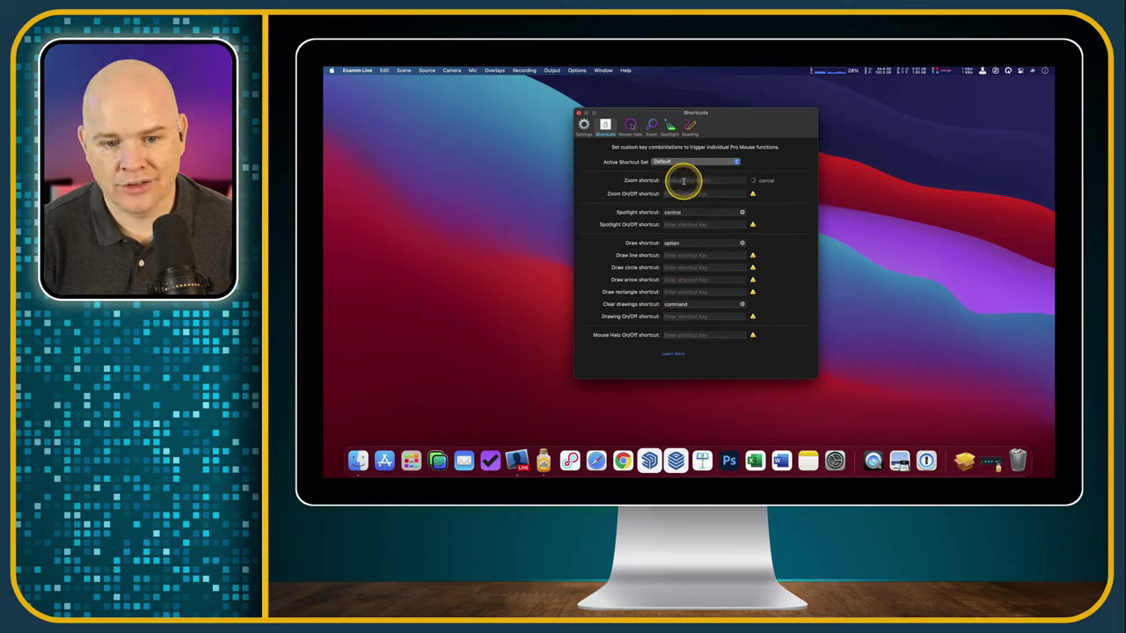
Record fn + option as the Zoom shortcut and fn + control for Spotlight
left_click(683, 181)
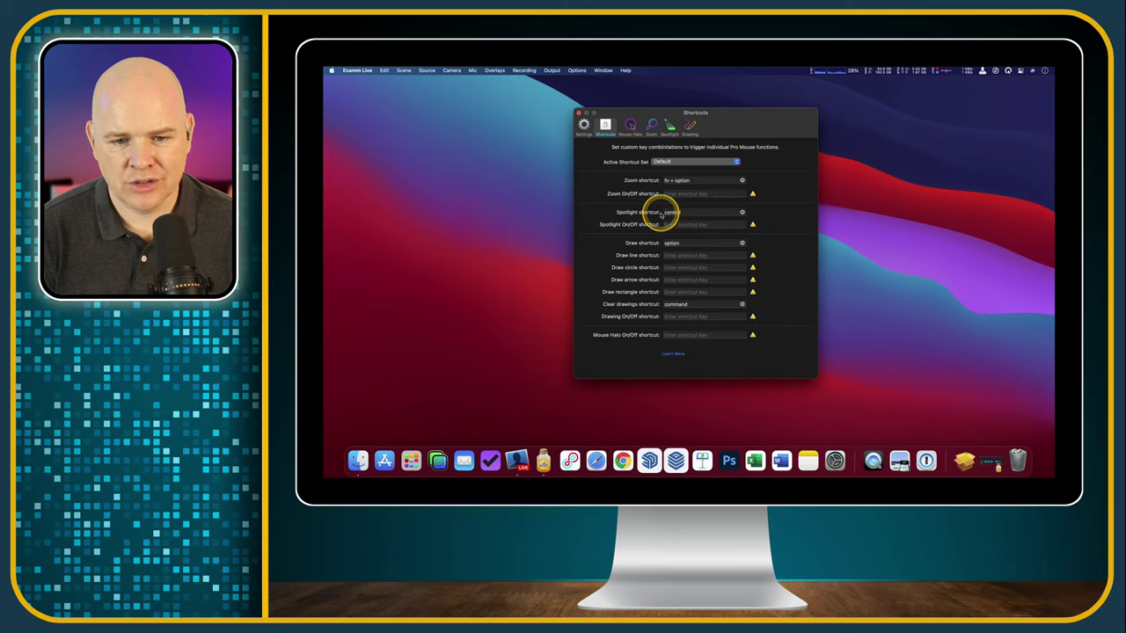
left_click(674, 212)
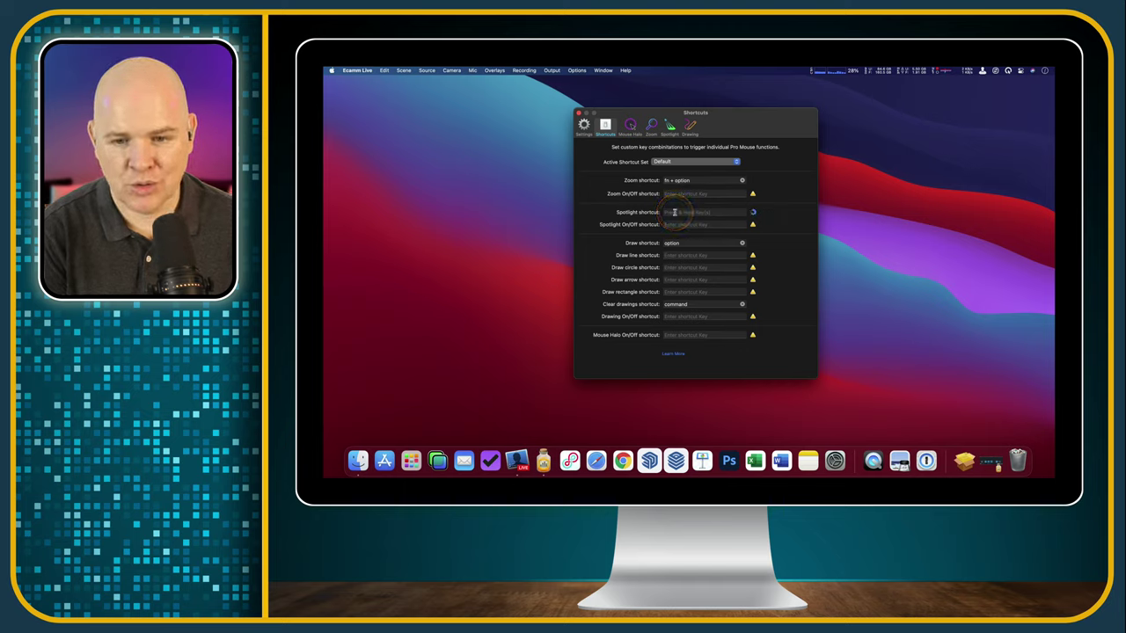
left_click(674, 212)
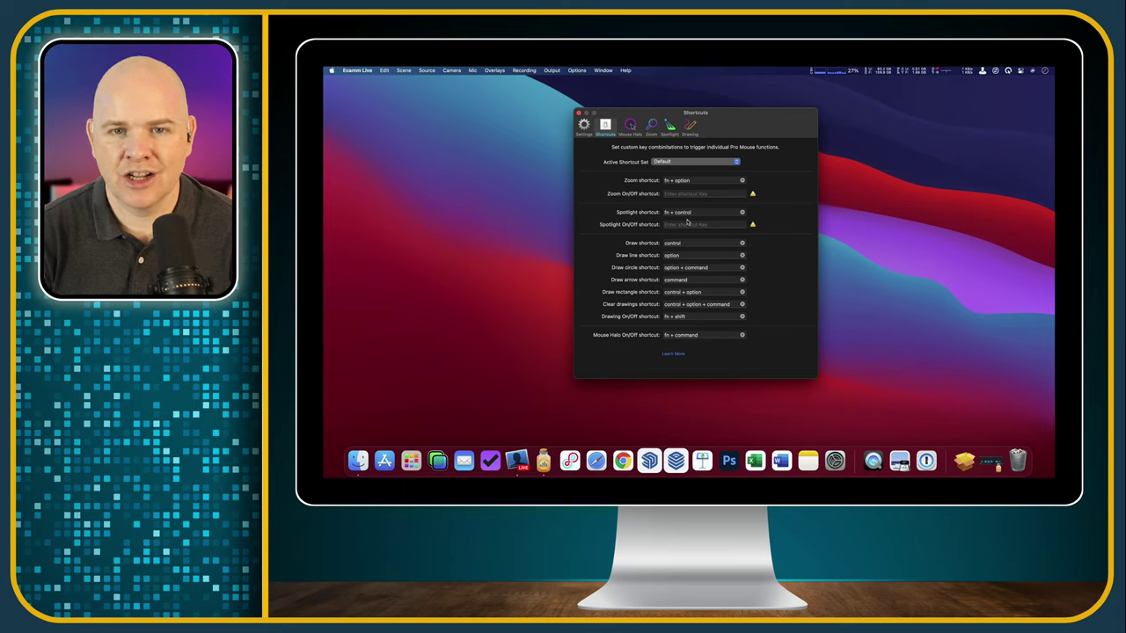
left_click(683, 213)
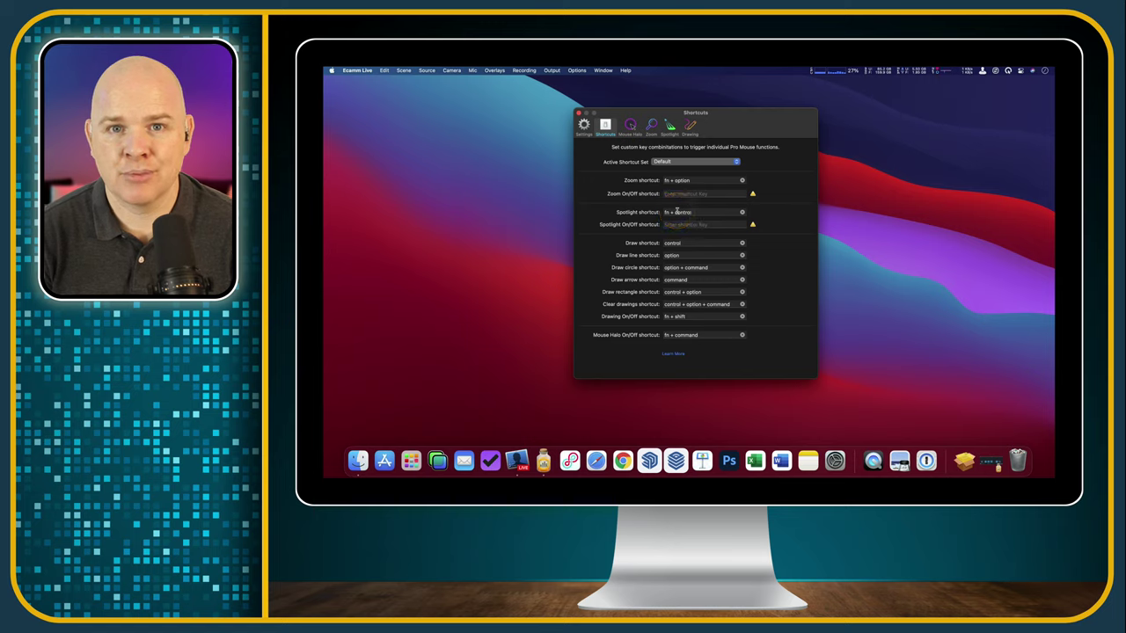
Duplicate the Default shortcut set in Manage Shortcut Sets and rename it Excel
left_click(671, 162)
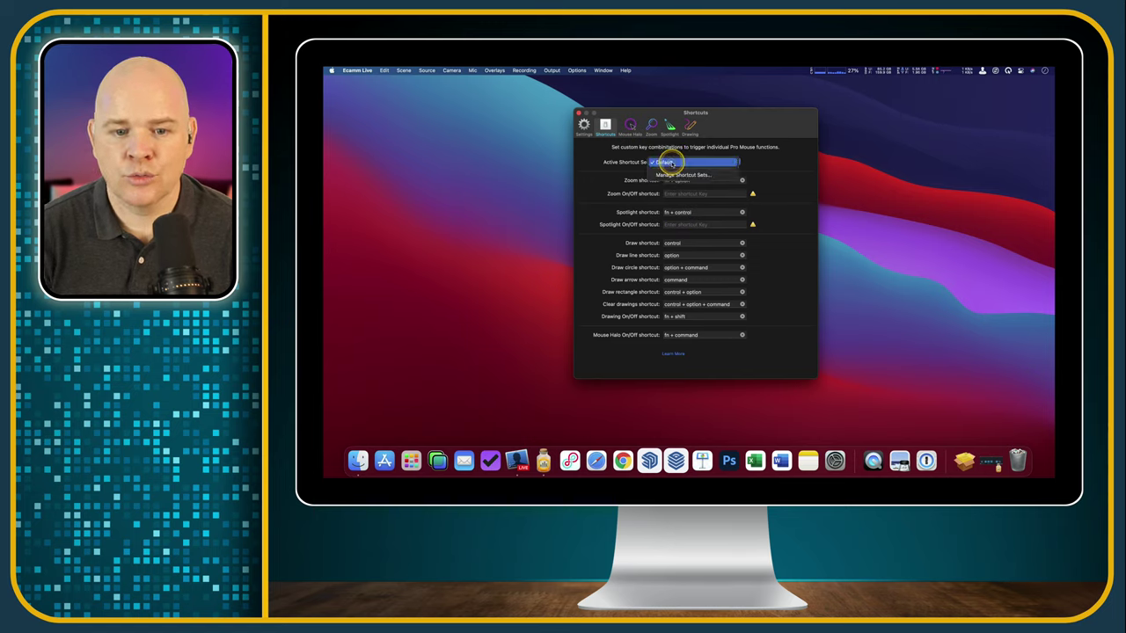
left_click(676, 175)
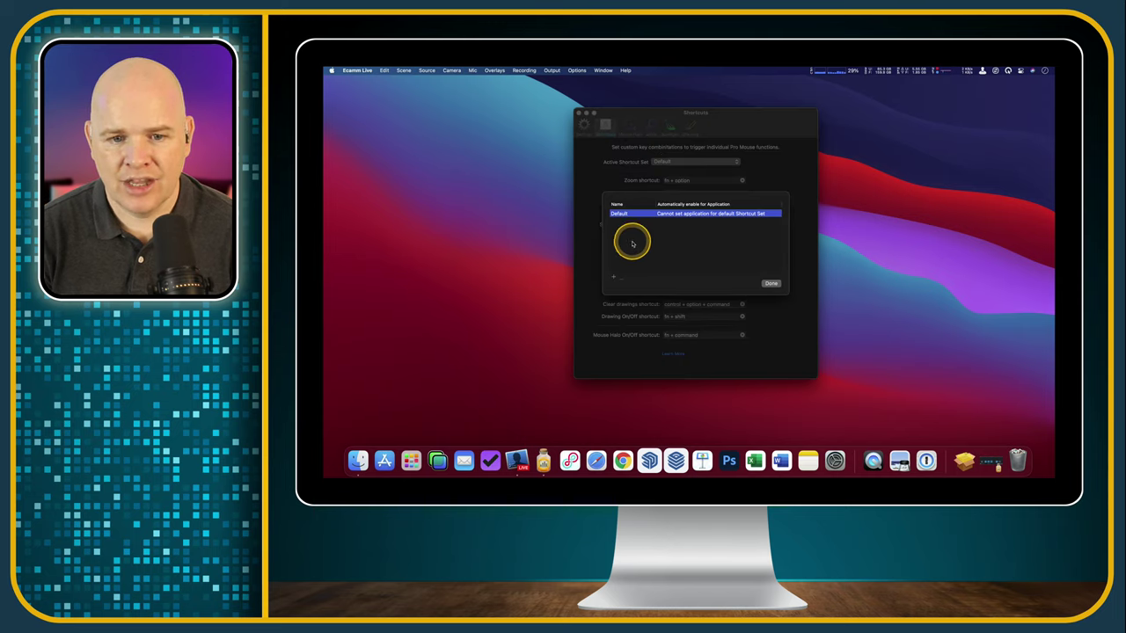
left_click(614, 278)
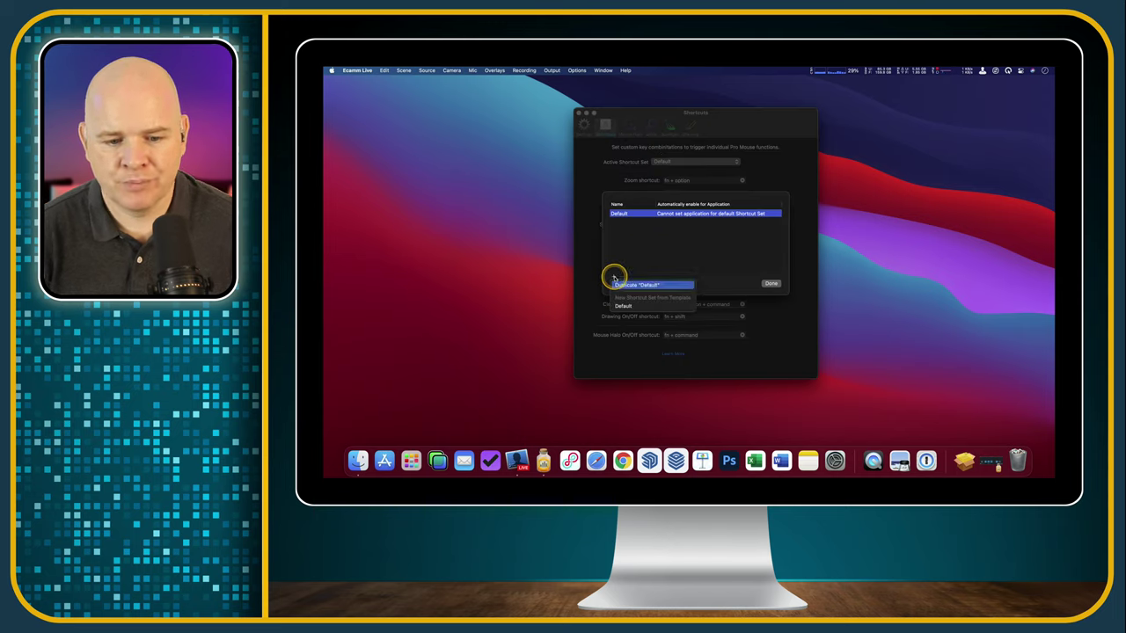
left_click(617, 283)
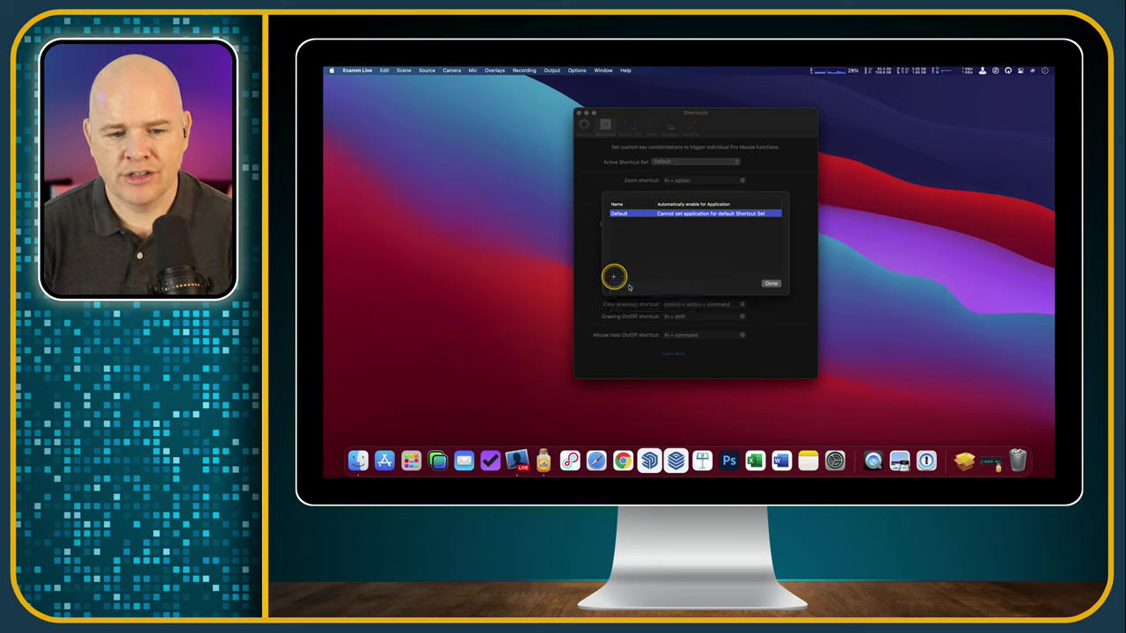
double_click(622, 221)
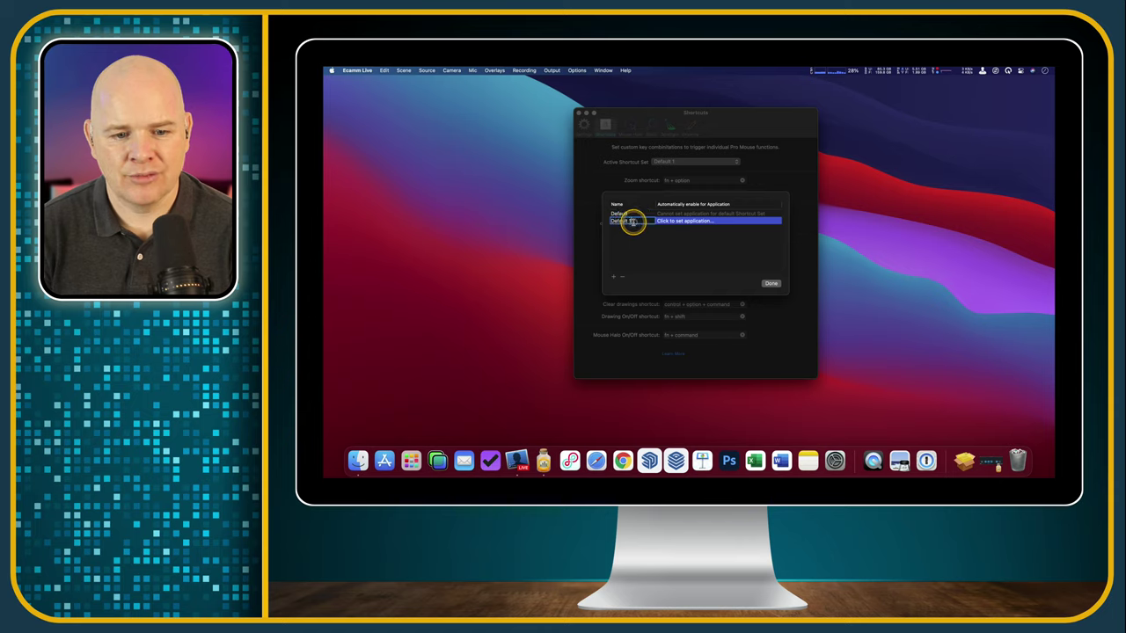
left_click(608, 220)
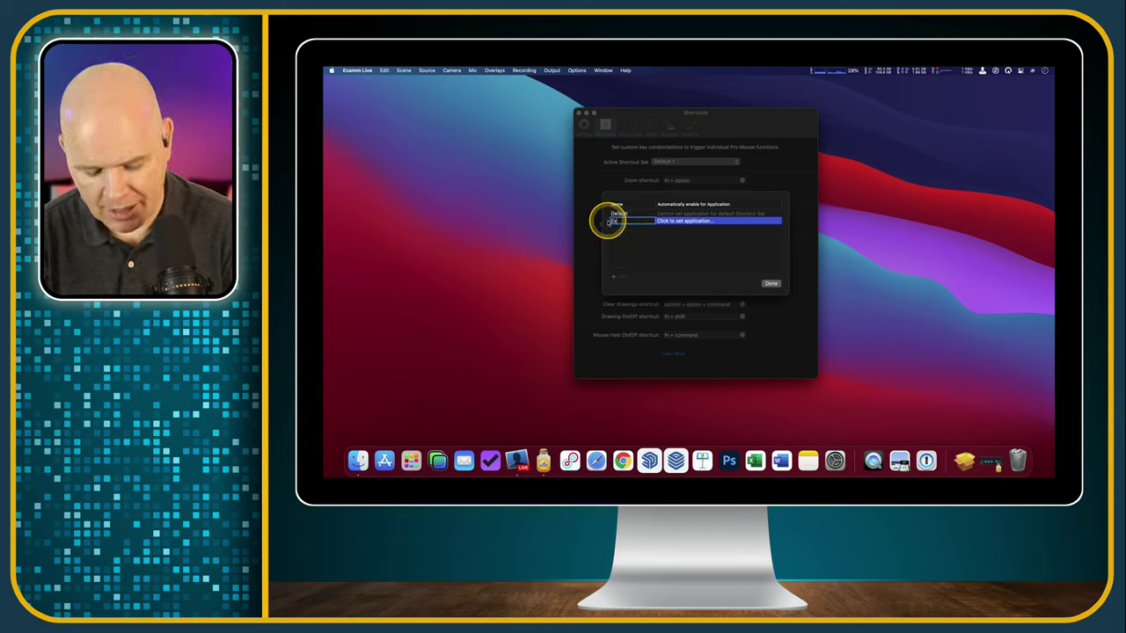
type("Excel")
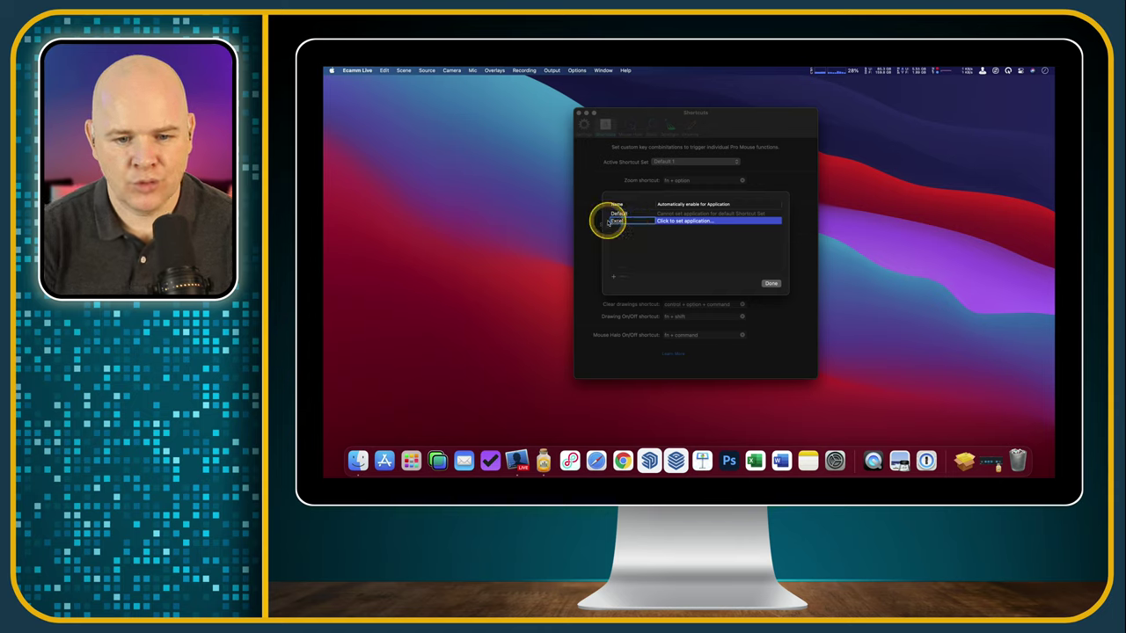
left_click(672, 225)
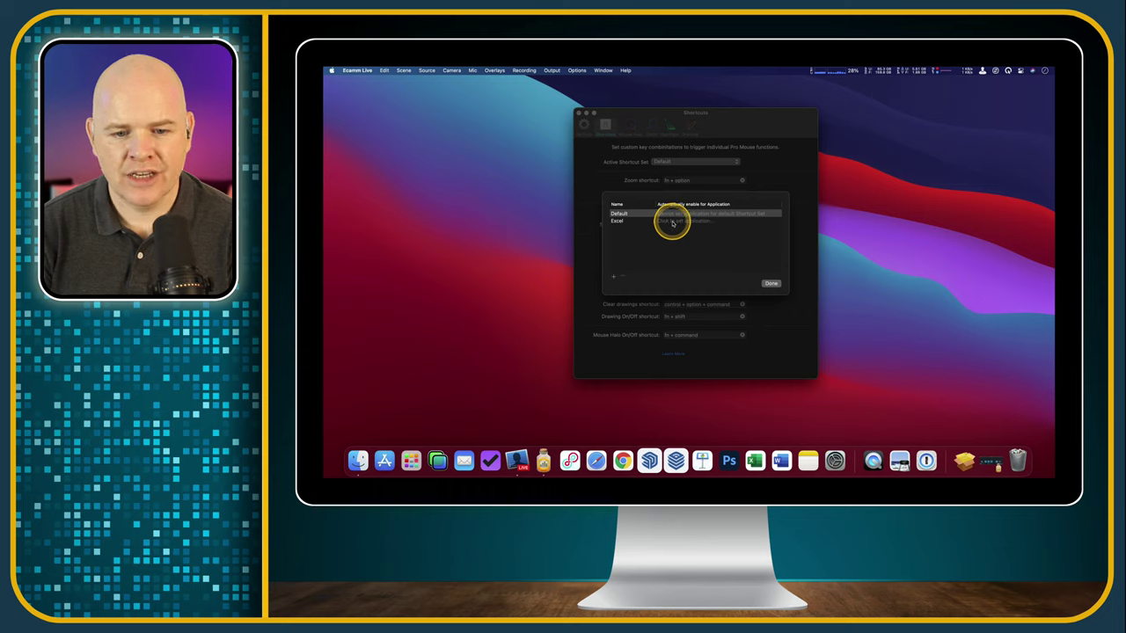
Link the Excel set to Microsoft Excel and close the set manager
left_click(672, 225)
left_click(679, 222)
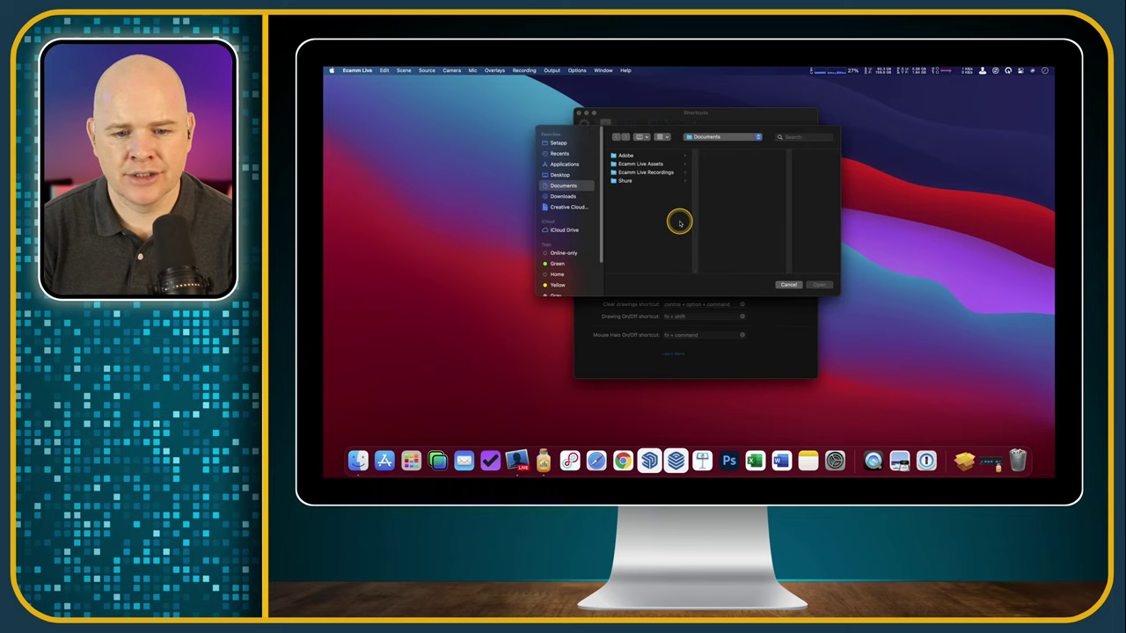
left_click(790, 139)
type("ex")
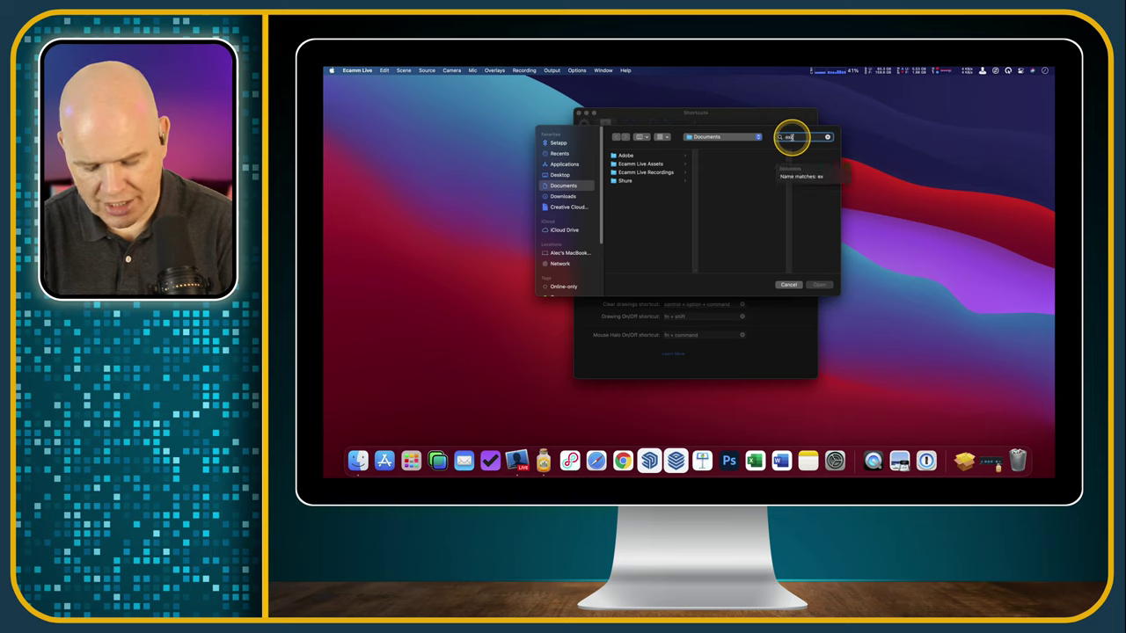
type("cel")
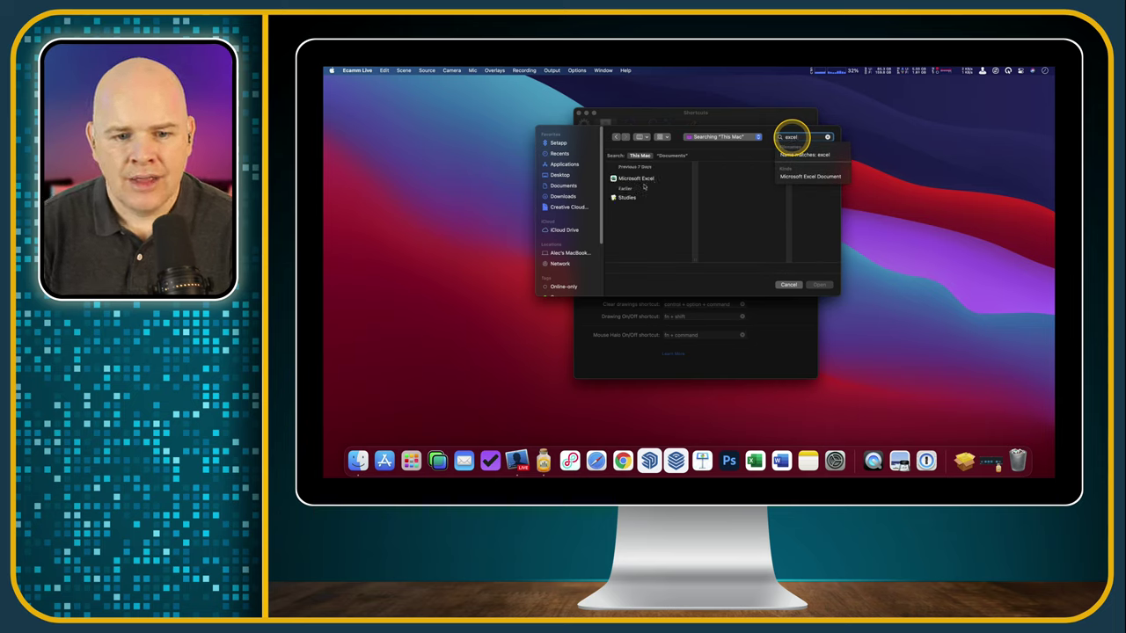
left_click(637, 179)
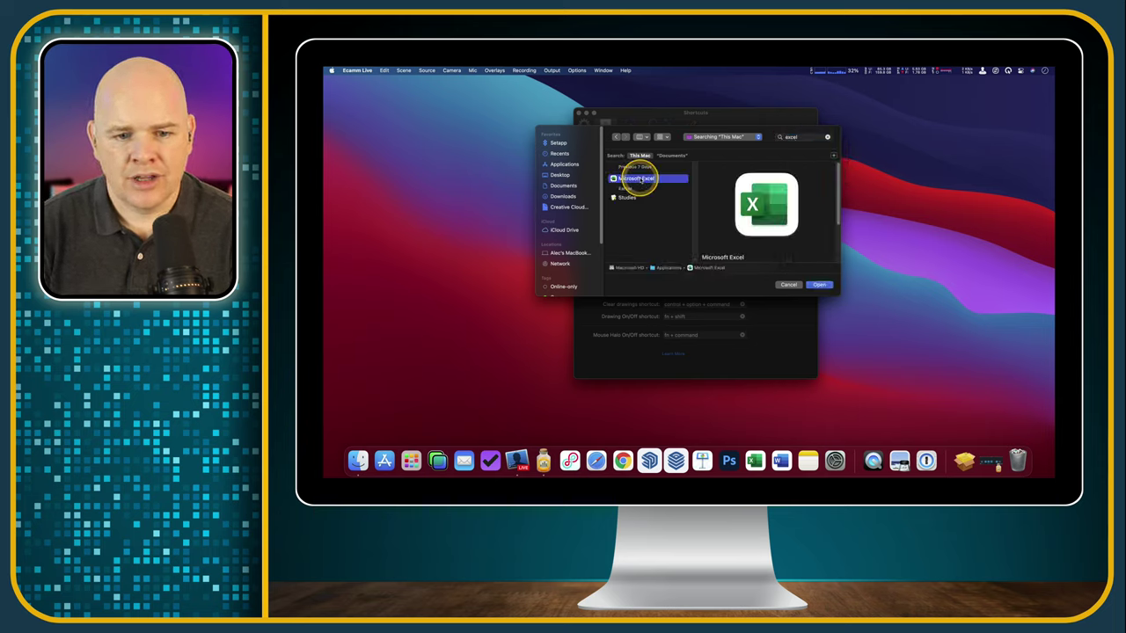
left_click(817, 284)
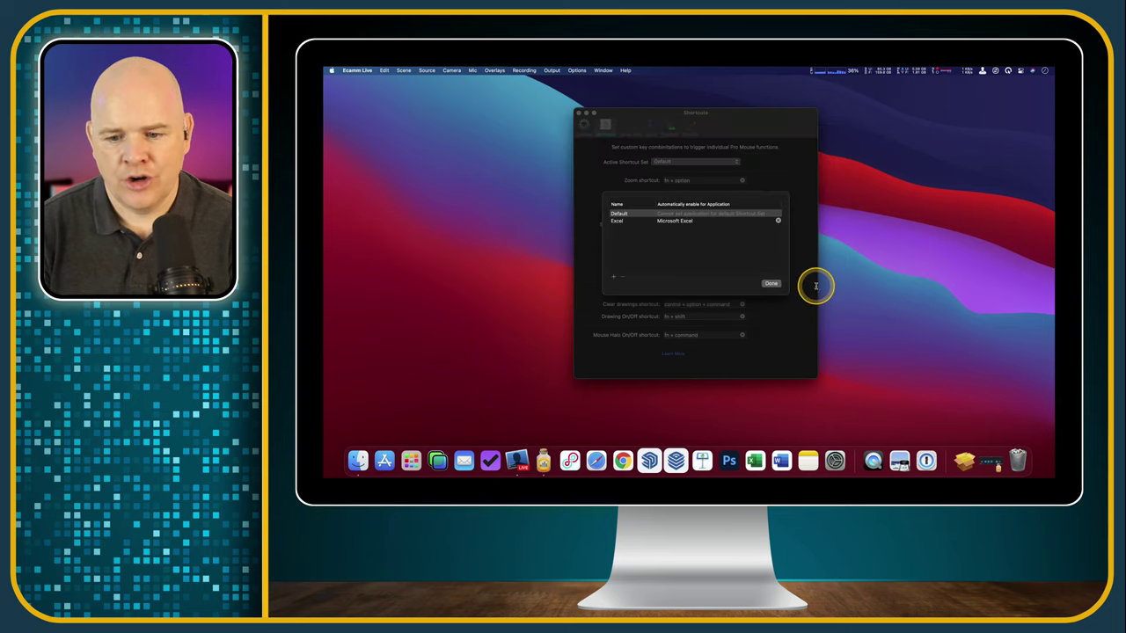
left_click(772, 284)
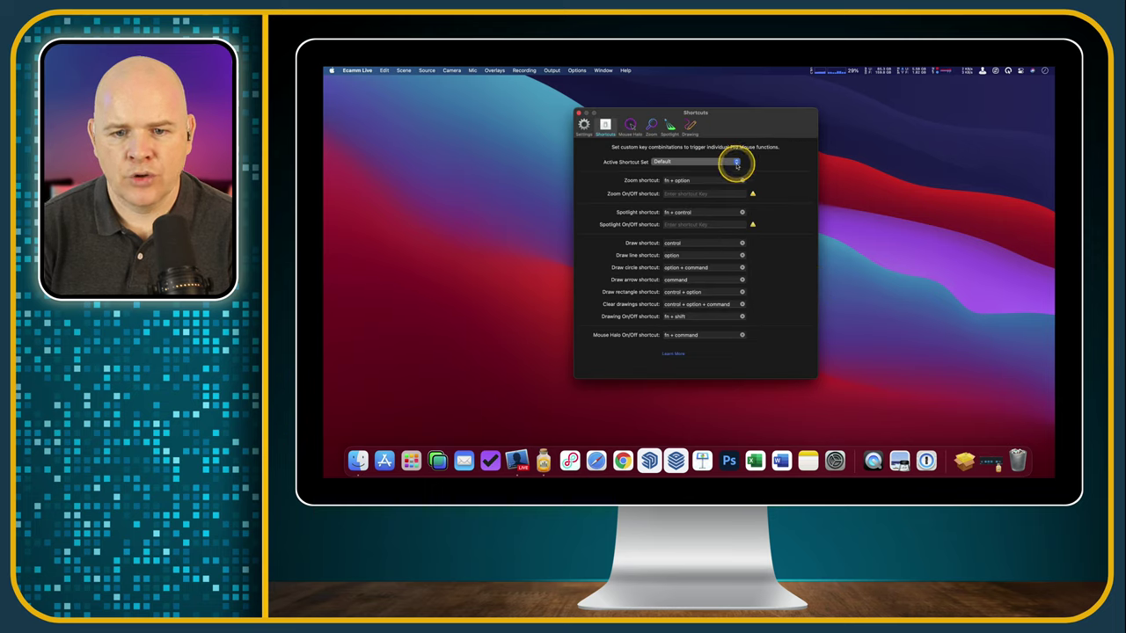
Choose Excel from the Active Shortcut Set pop-up
left_click(737, 162)
left_click(705, 171)
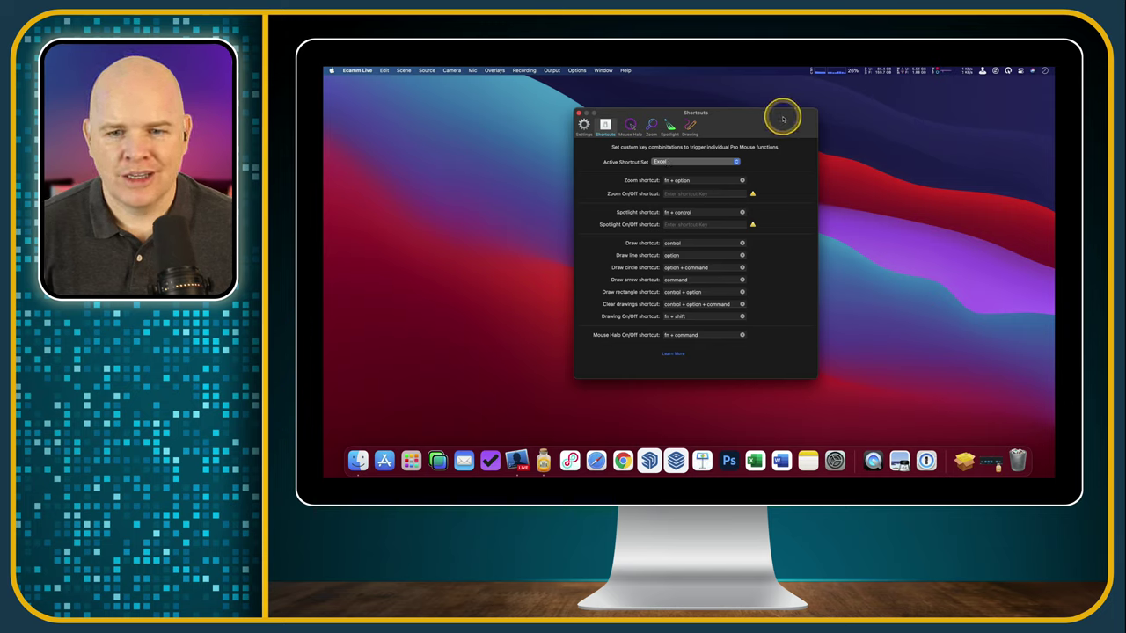
mouse_move(779, 117)
left_mouse_down()
mouse_move(850, 105)
mouse_move(770, 127)
left_mouse_up()
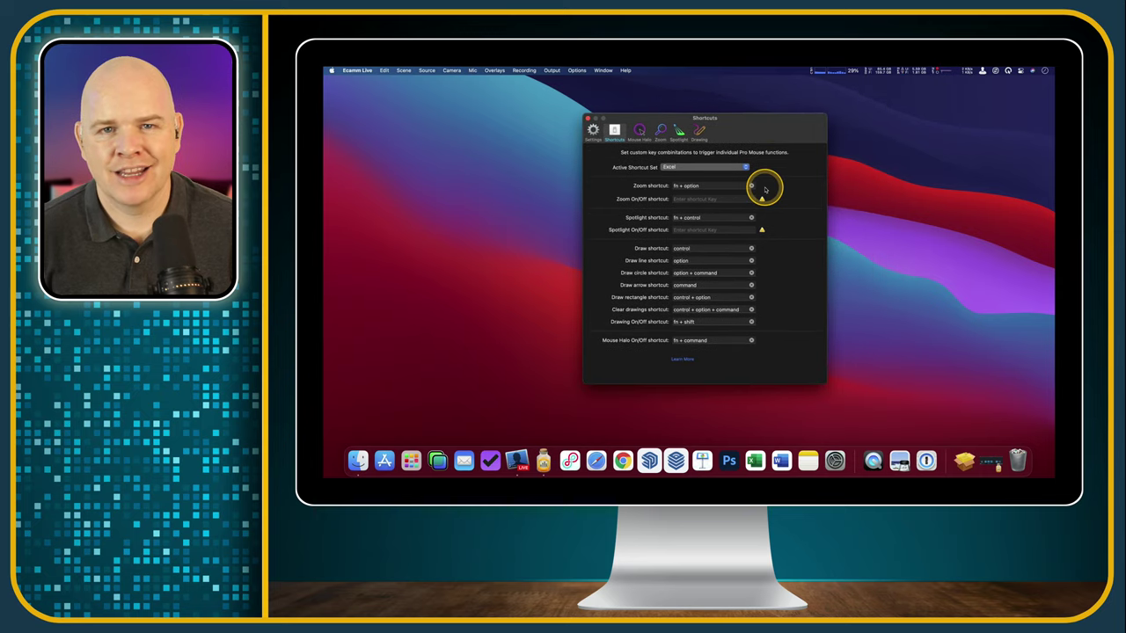